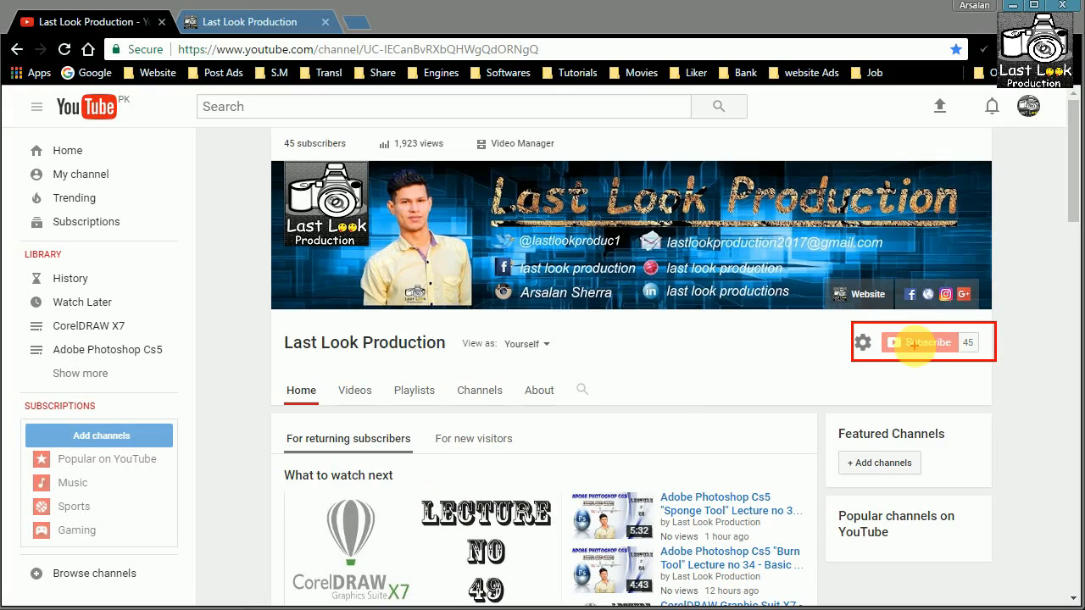
Examine the Last Look Production YouTube channel page, including its subscribe area, playlists and popular uploads
mouse_move(896, 307)
left_mouse_down()
mouse_move(954, 311)
mouse_move(999, 280)
left_mouse_up()
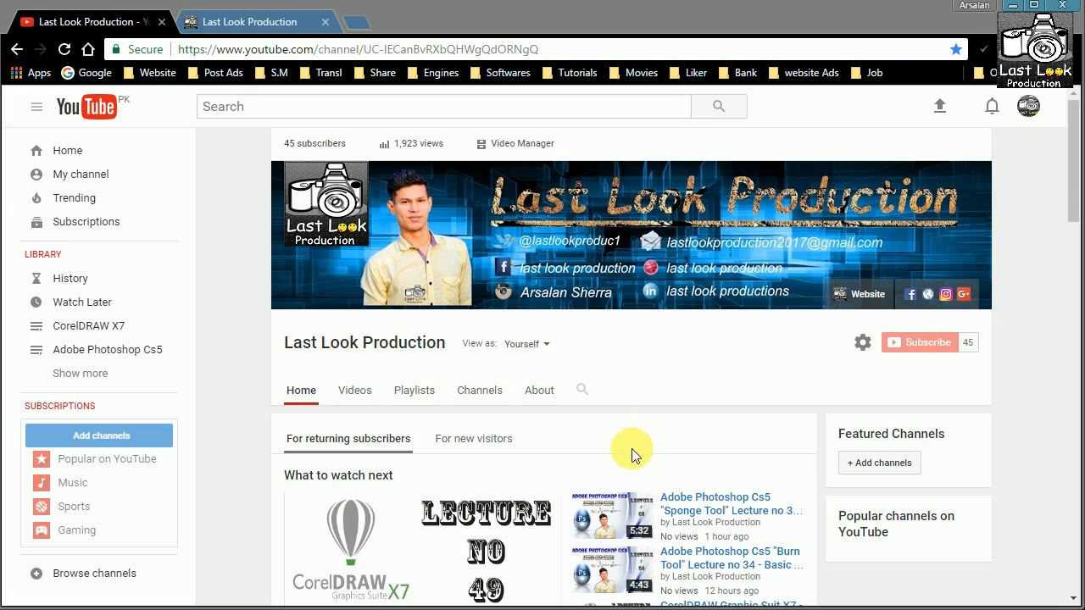
scroll(243, 395, "down", 4)
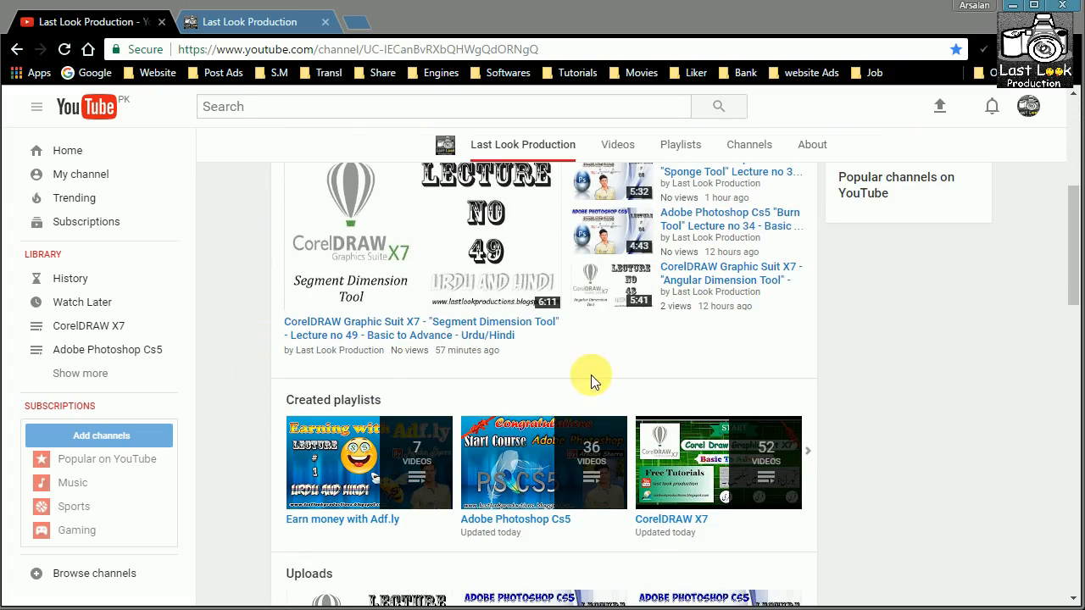
scroll(257, 388, "down", 10)
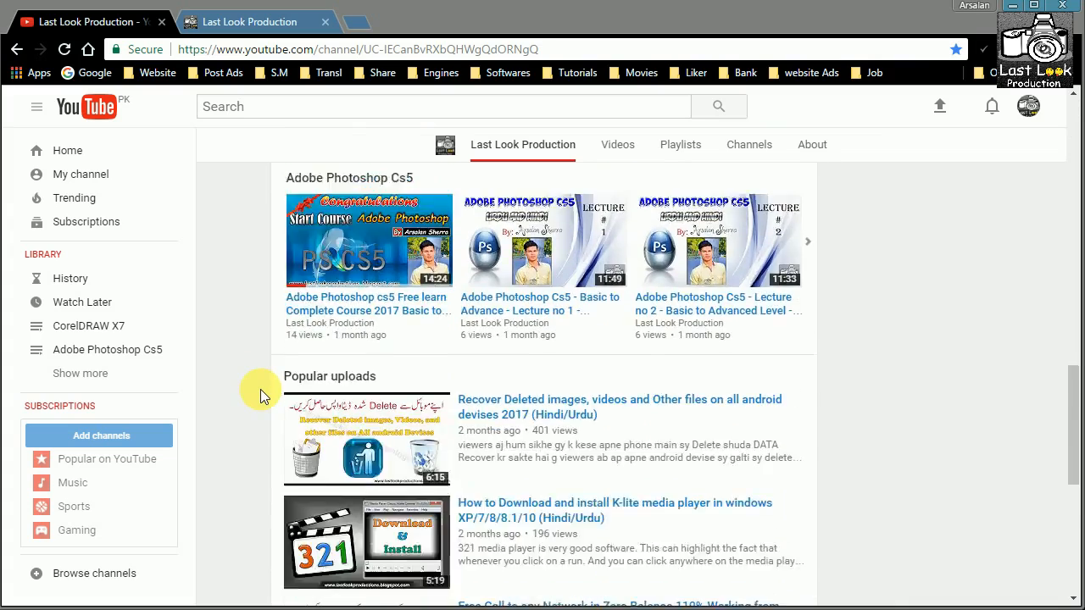
scroll(260, 396, "down", 2)
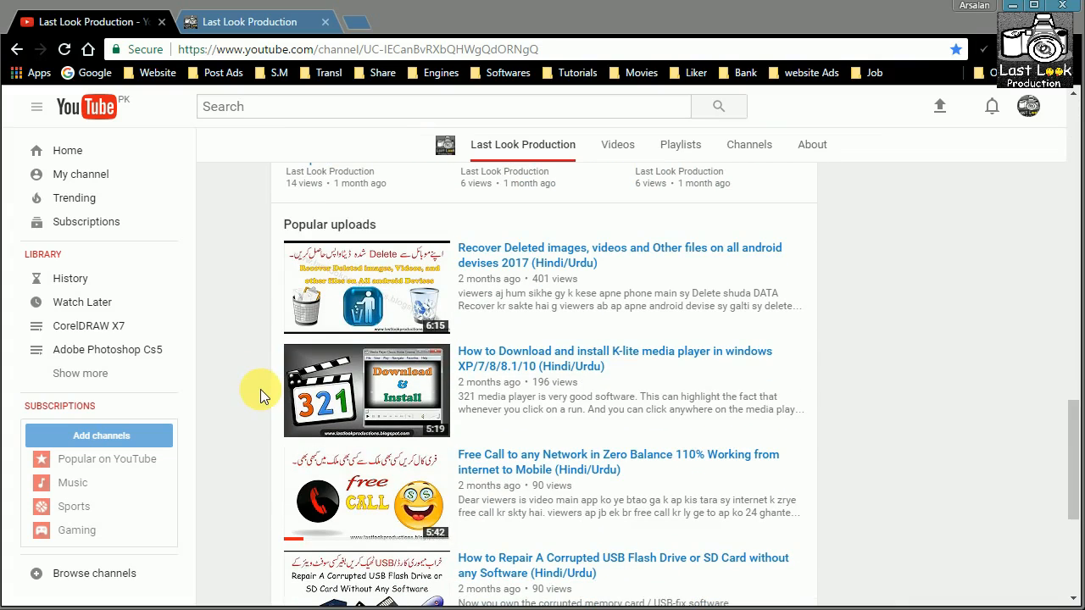
scroll(260, 389, "up", 16)
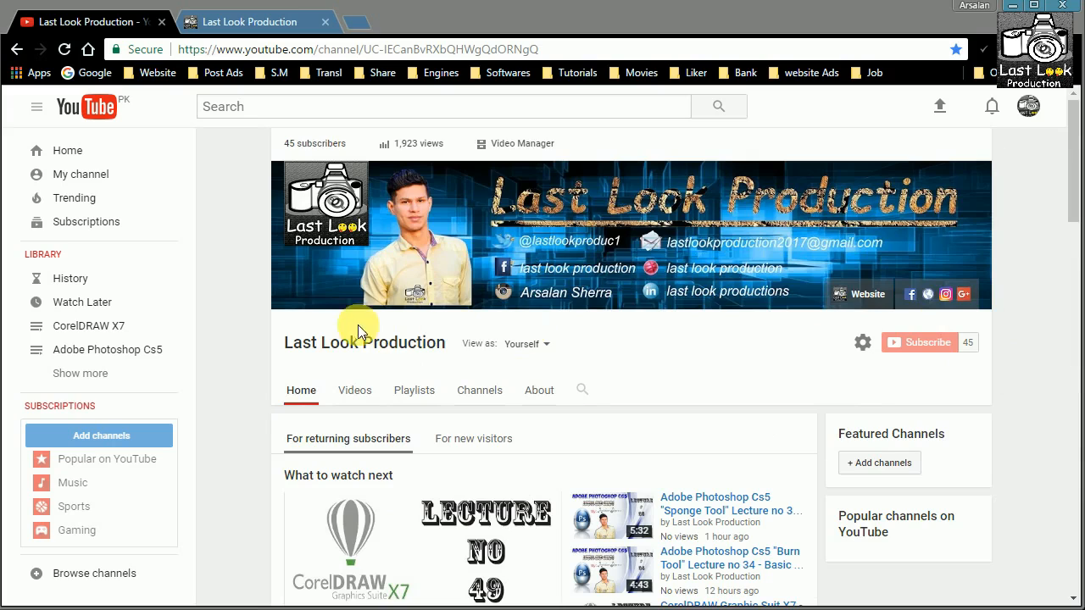
Switch to the Last Look Production blog and examine its software categories, tutorial posts and footer contact section
left_click(233, 25)
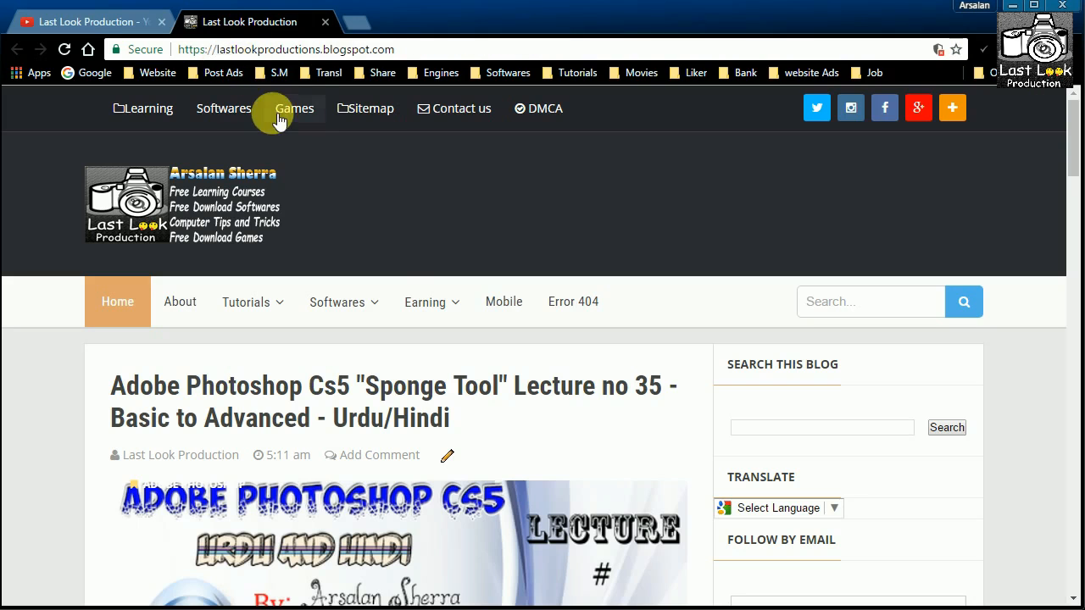
mouse_move(376, 313)
scroll(375, 313, "down", 3)
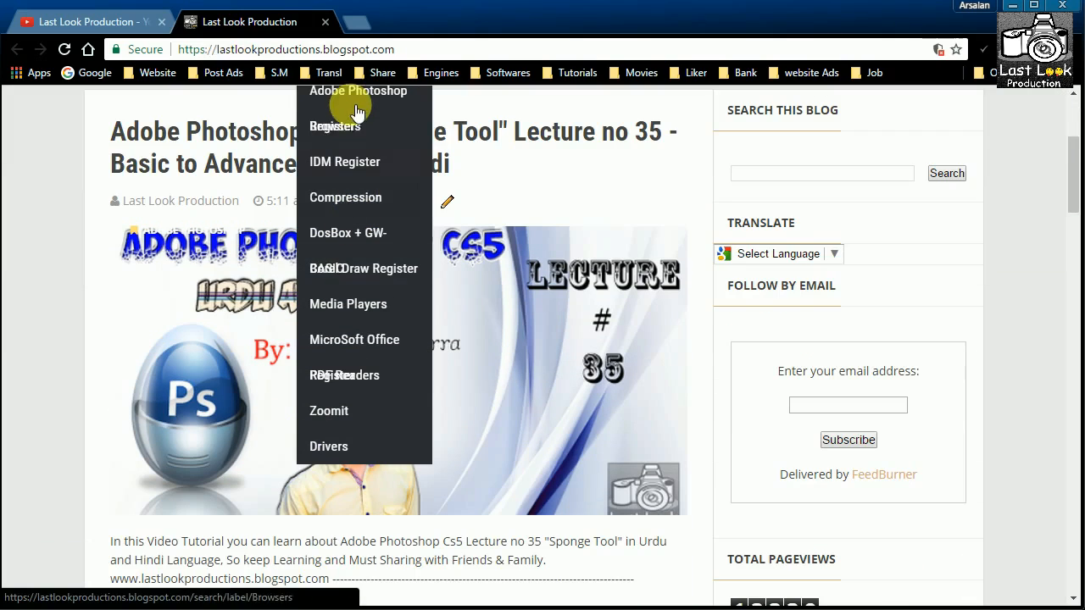
scroll(354, 170, "up", 1)
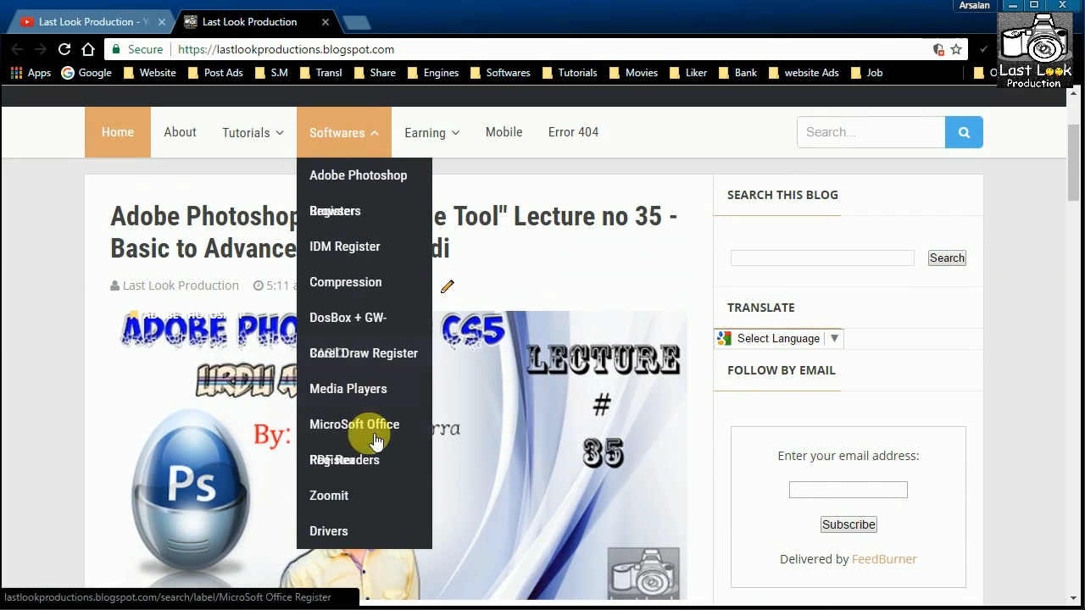
scroll(356, 229, "up", 2)
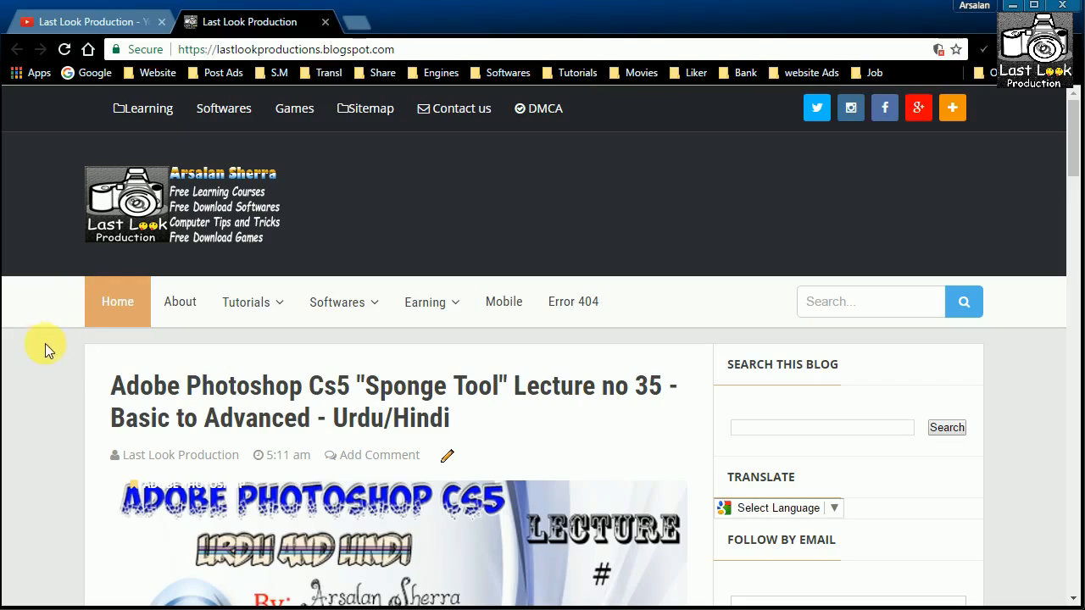
scroll(246, 415, "down", 2)
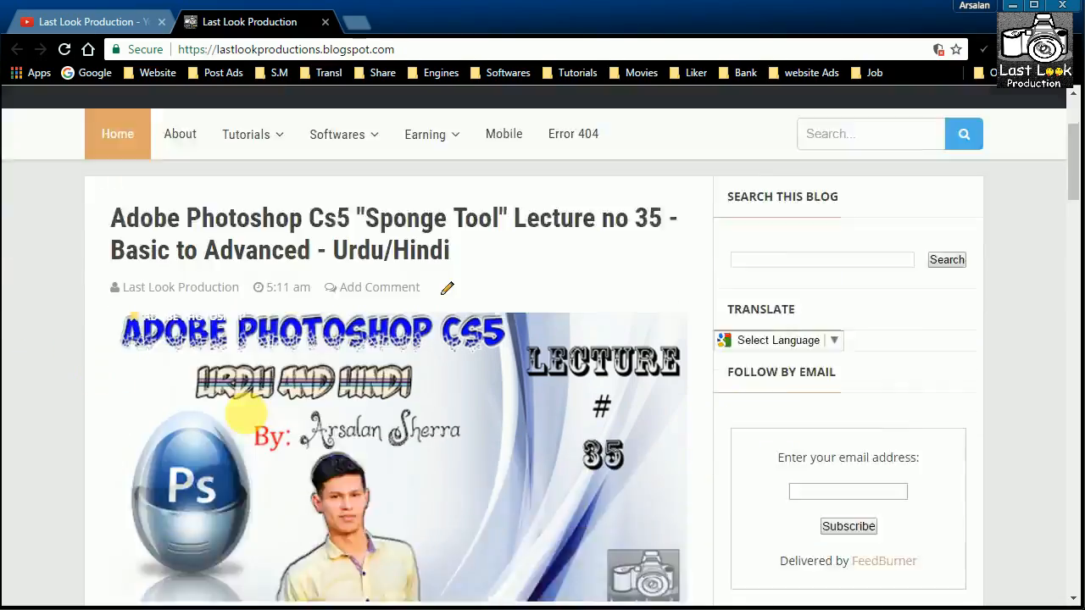
scroll(246, 415, "down", 20)
scroll(92, 387, "down", 2)
scroll(92, 387, "up", 12)
scroll(92, 386, "down", 6)
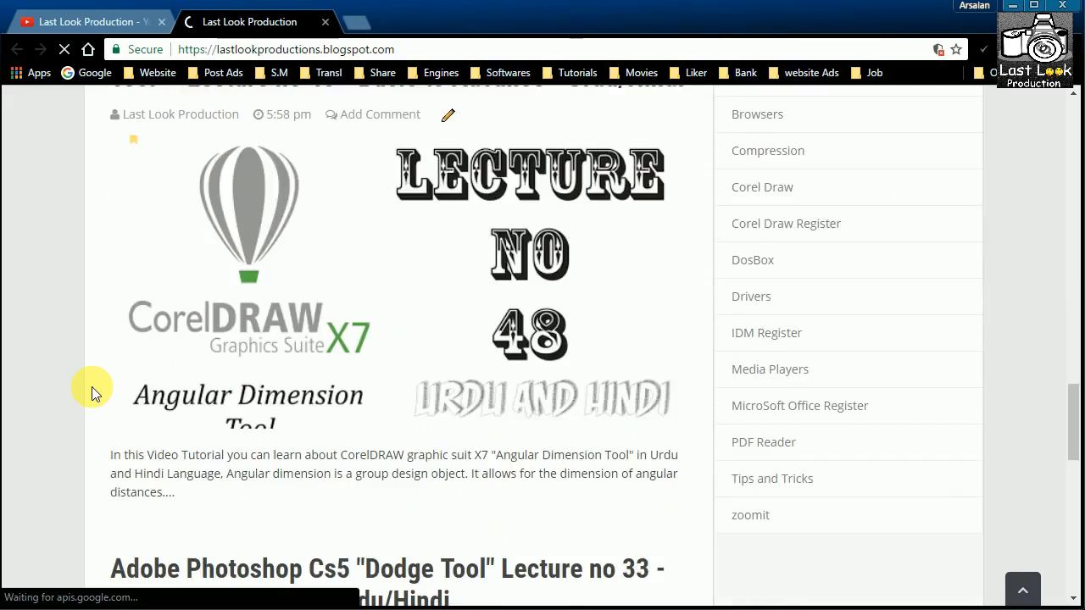
scroll(92, 387, "down", 10)
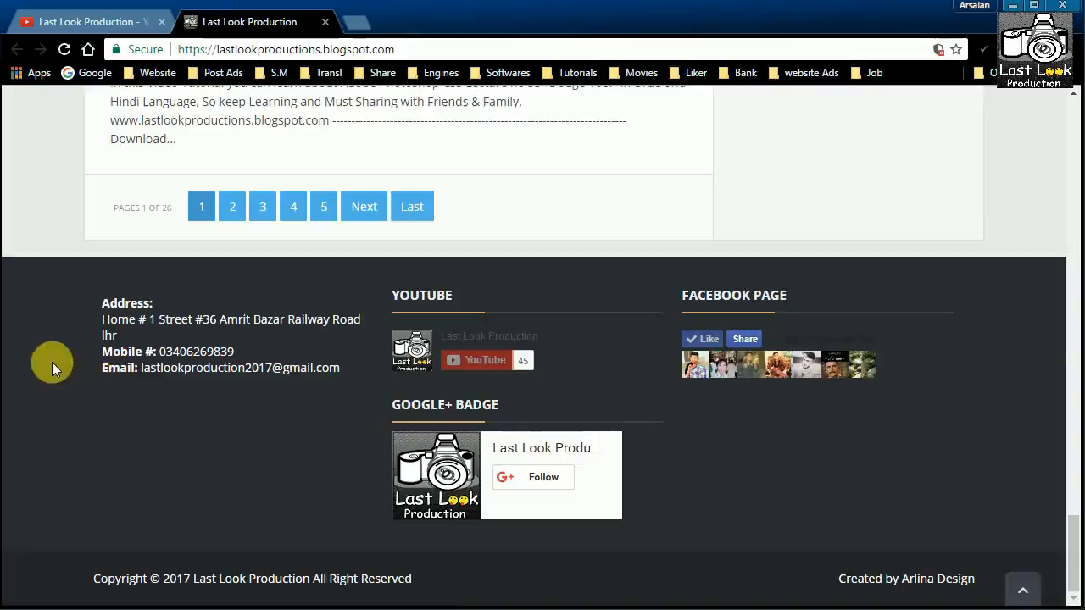
scroll(52, 362, "up", 6)
scroll(51, 362, "up", 5)
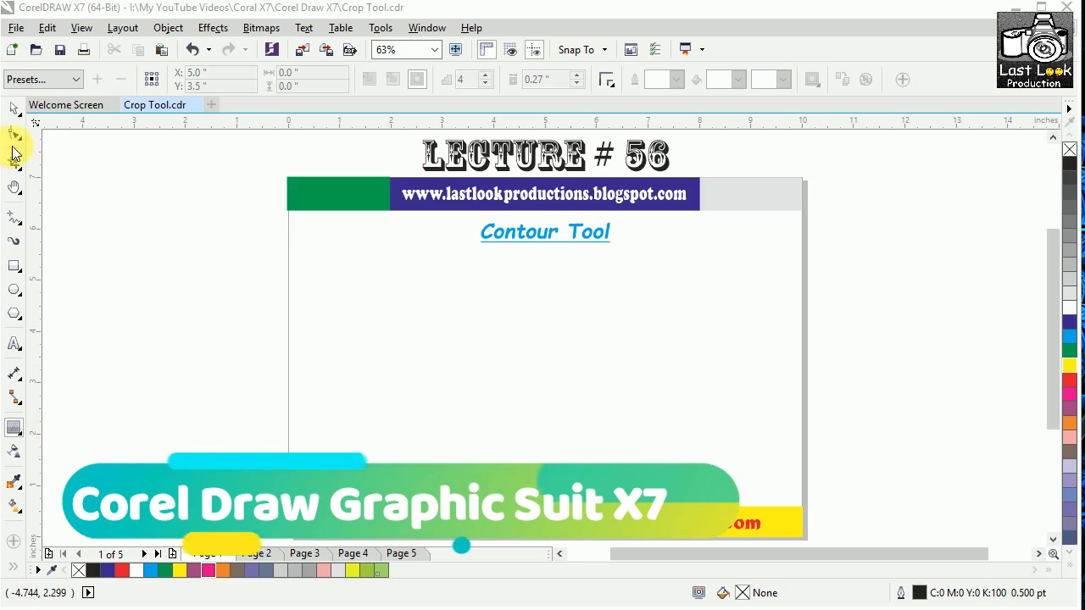
Switch to CorelDRAW and look through the interactive effect tools, choosing Contour
left_click(13, 108)
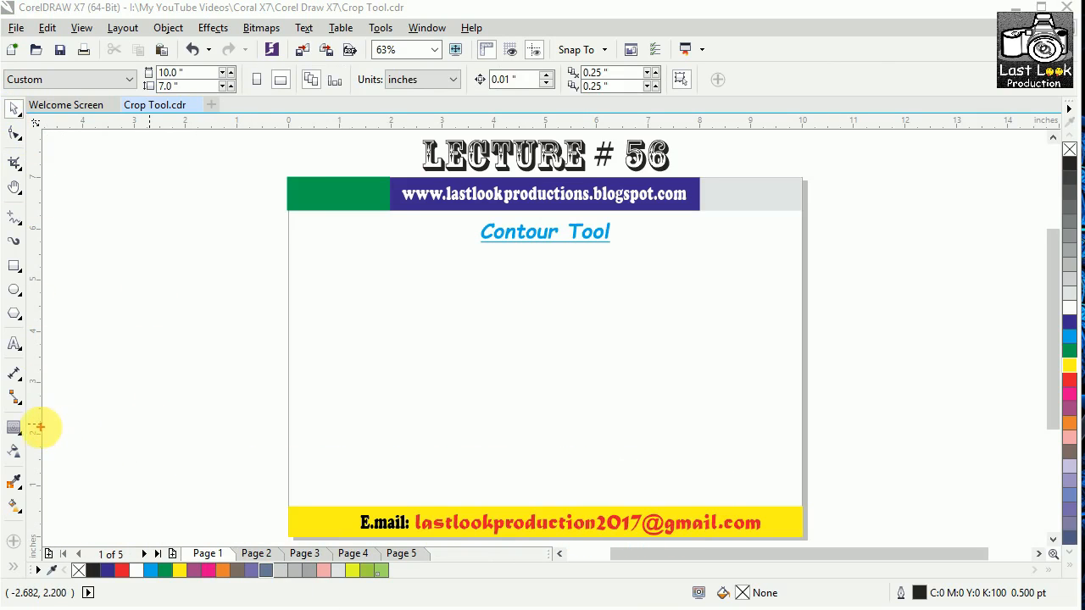
left_click_drag(38, 427, 144, 426)
mouse_move(47, 411)
left_mouse_down()
mouse_move(29, 423)
mouse_move(63, 449)
left_mouse_up()
key("Escape")
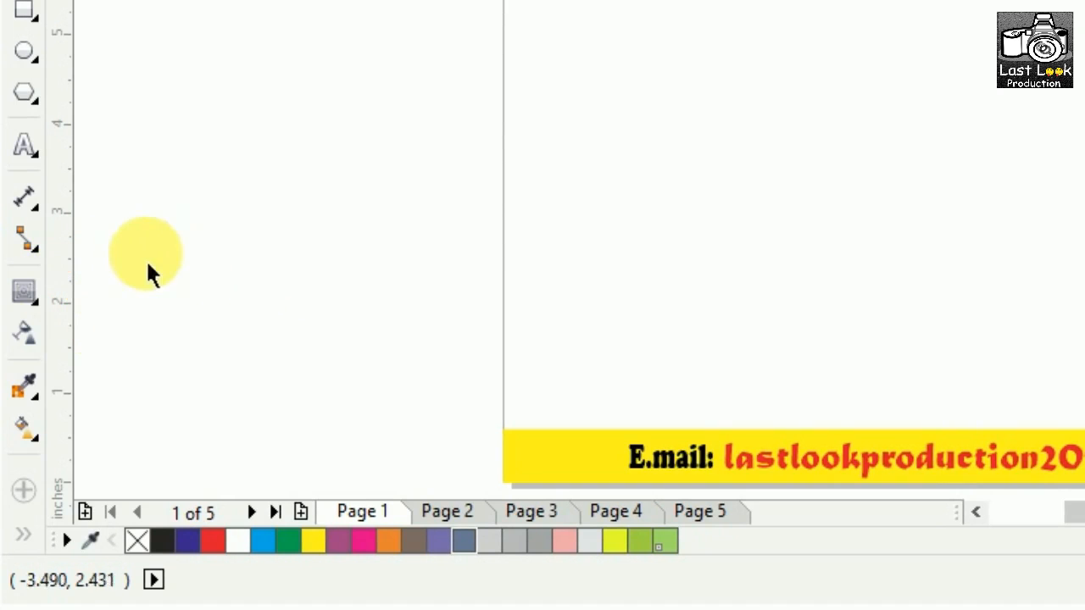
left_click(37, 307)
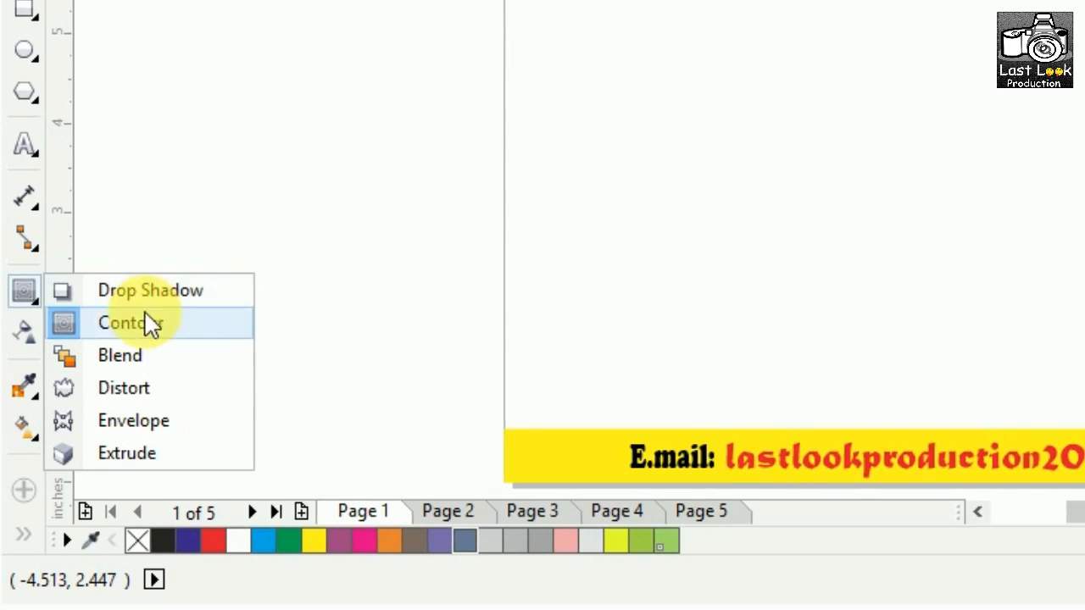
left_click(121, 322)
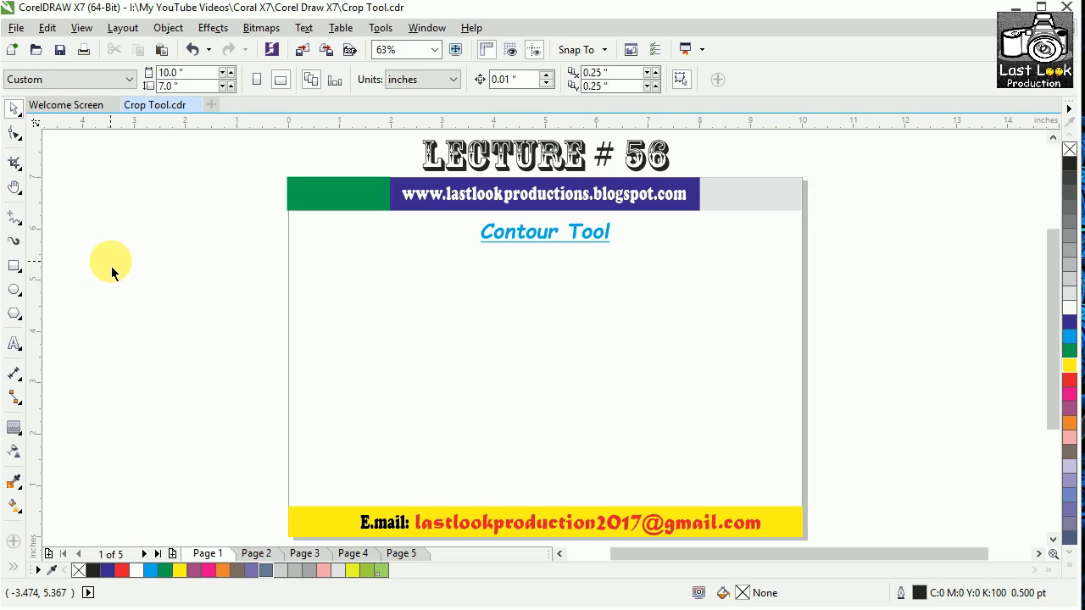
Draw a rectangle about 3.25 by 2.75 inches in the empty area left of the drawing page
left_click(14, 268)
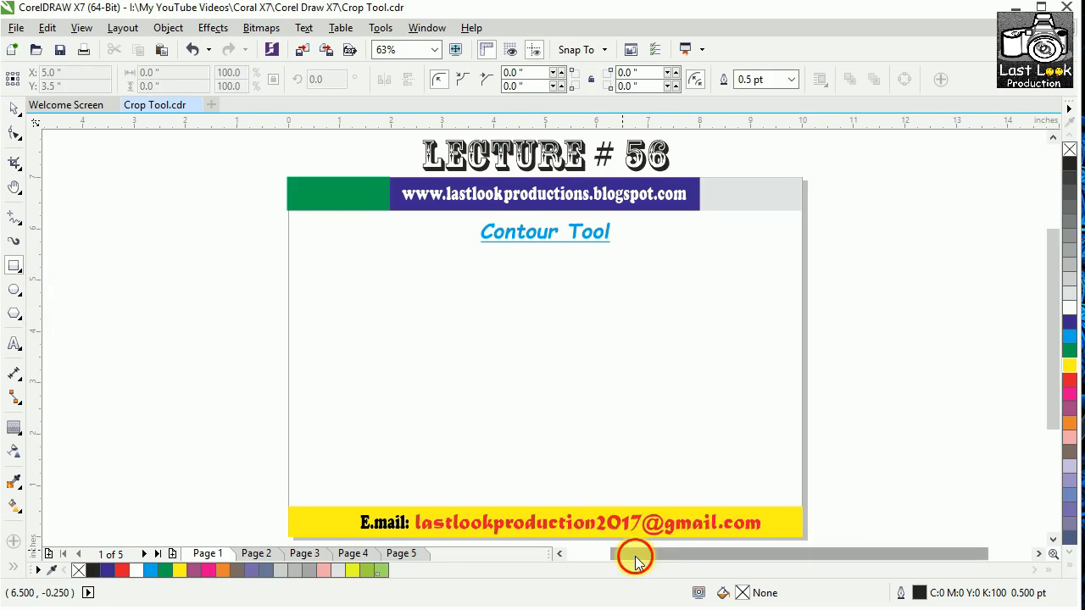
left_click_drag(636, 559, 603, 560)
key("h")
left_click_drag(450, 351, 565, 347)
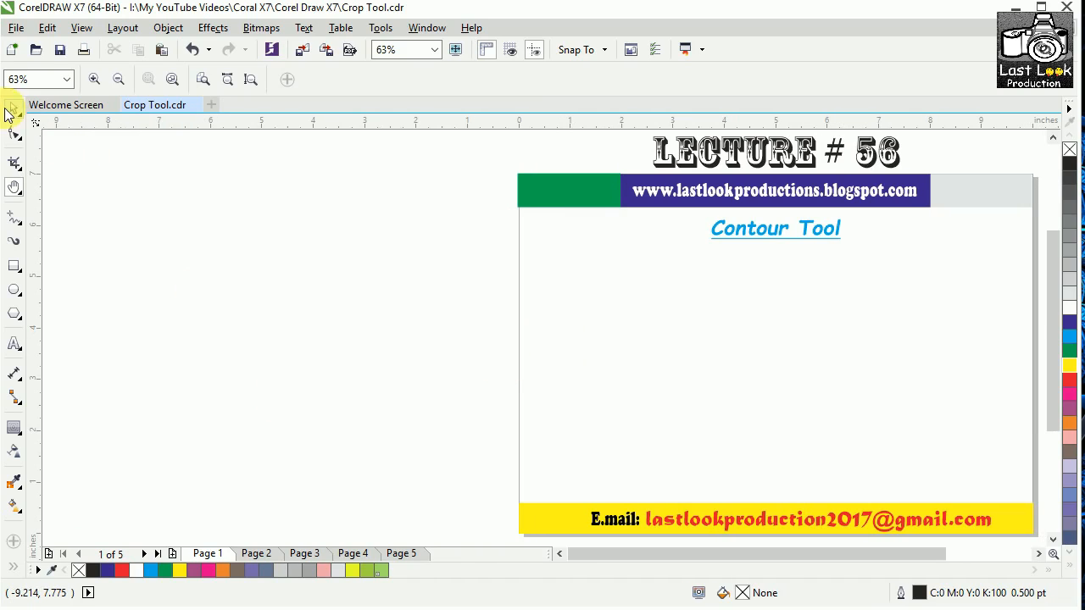
left_click(10, 110)
left_click(14, 267)
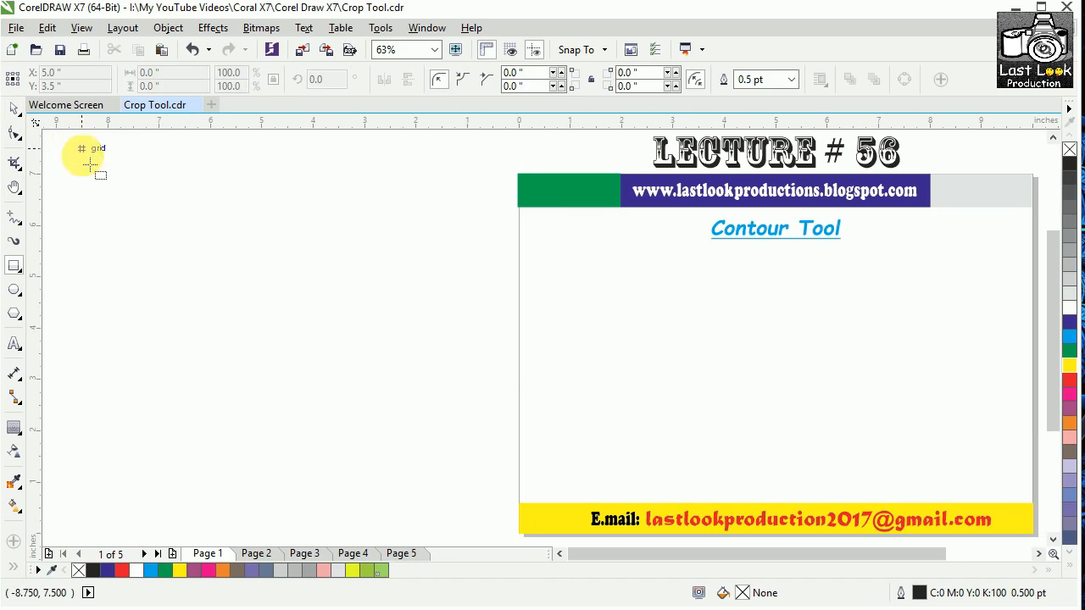
left_click_drag(95, 161, 261, 303)
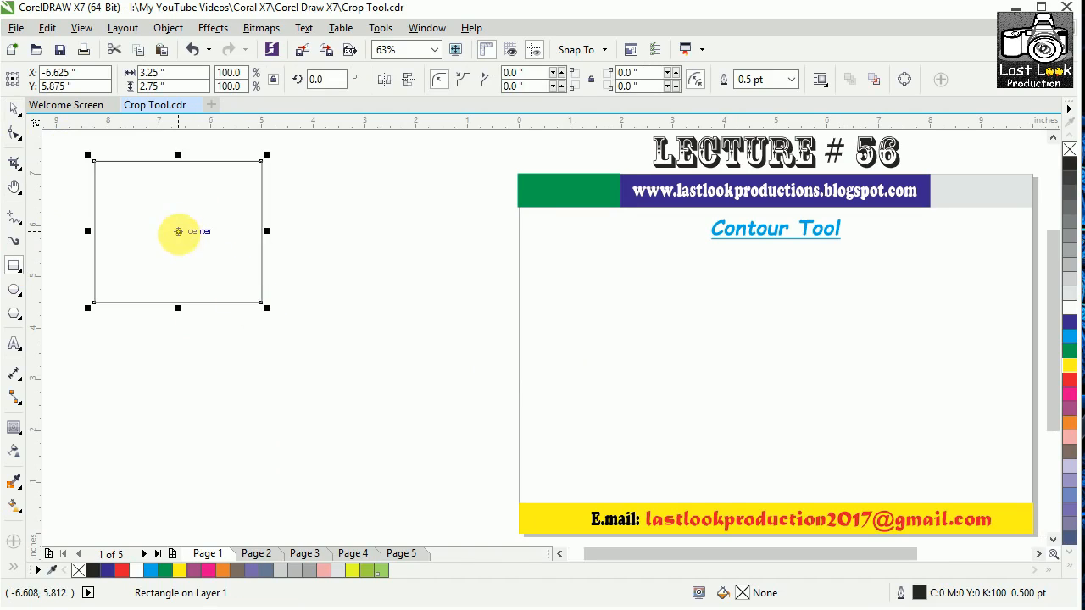
Enlarge the rectangle about its centre to about 4.43 by 3.75 inches and shift it slightly down and to the right
left_click_drag(195, 250, 209, 277)
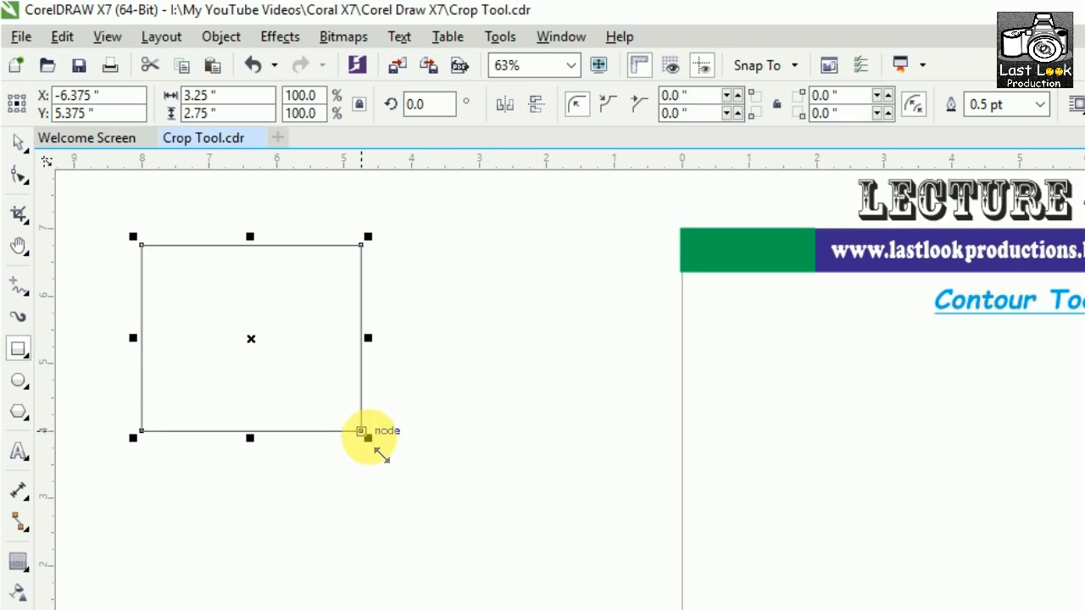
left_click_drag(368, 437, 405, 465)
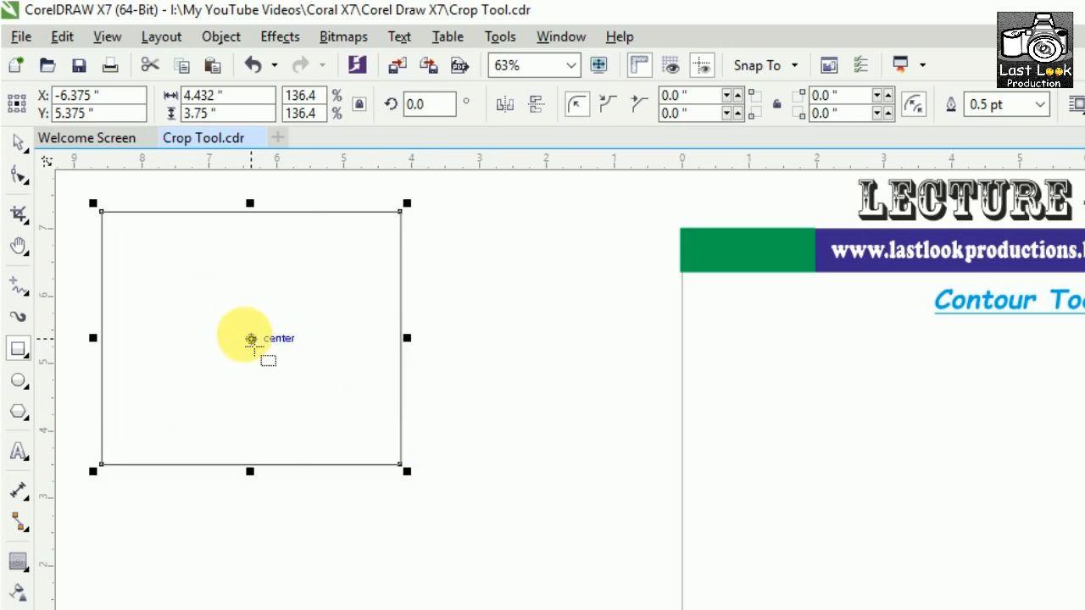
left_click_drag(251, 338, 275, 346)
key("Delete")
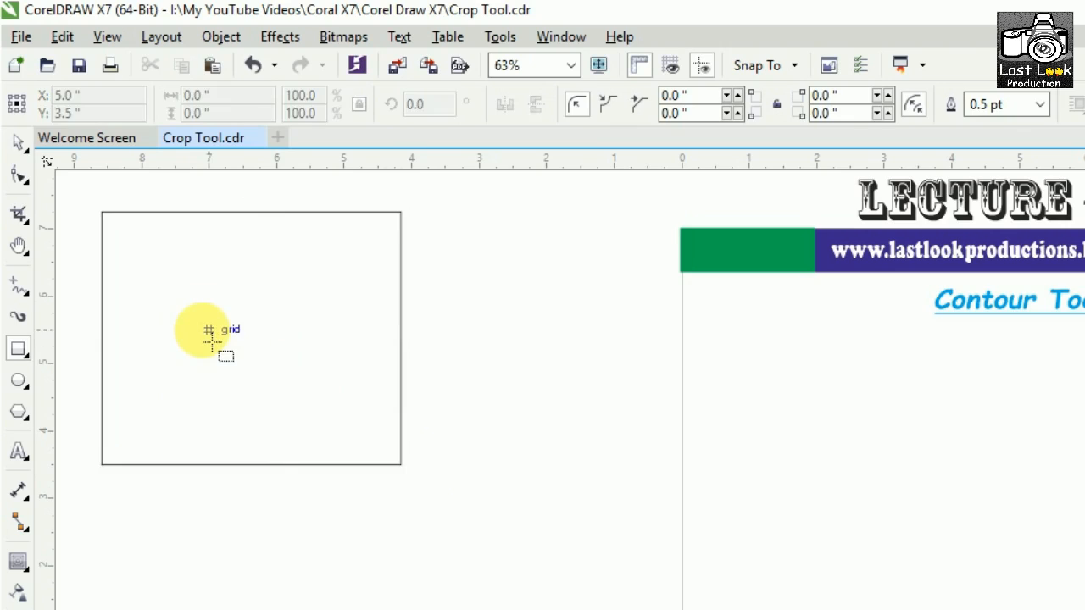
key("space")
left_click_drag(254, 332, 275, 348)
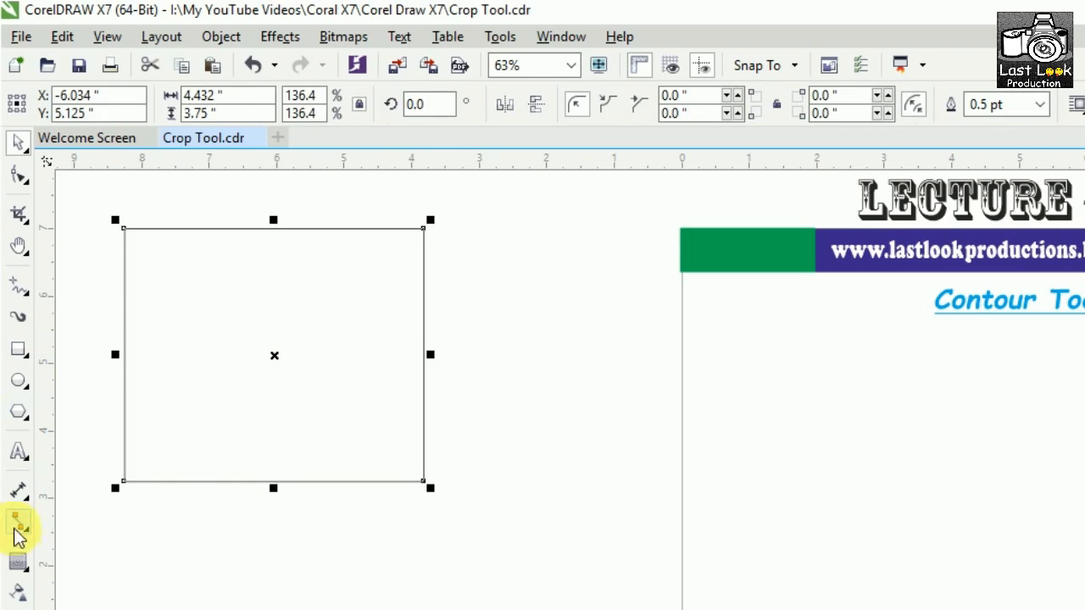
Fill the rectangle with green and apply an outside contour of 4 steps with an offset of about 0.125 inches
left_click(19, 561)
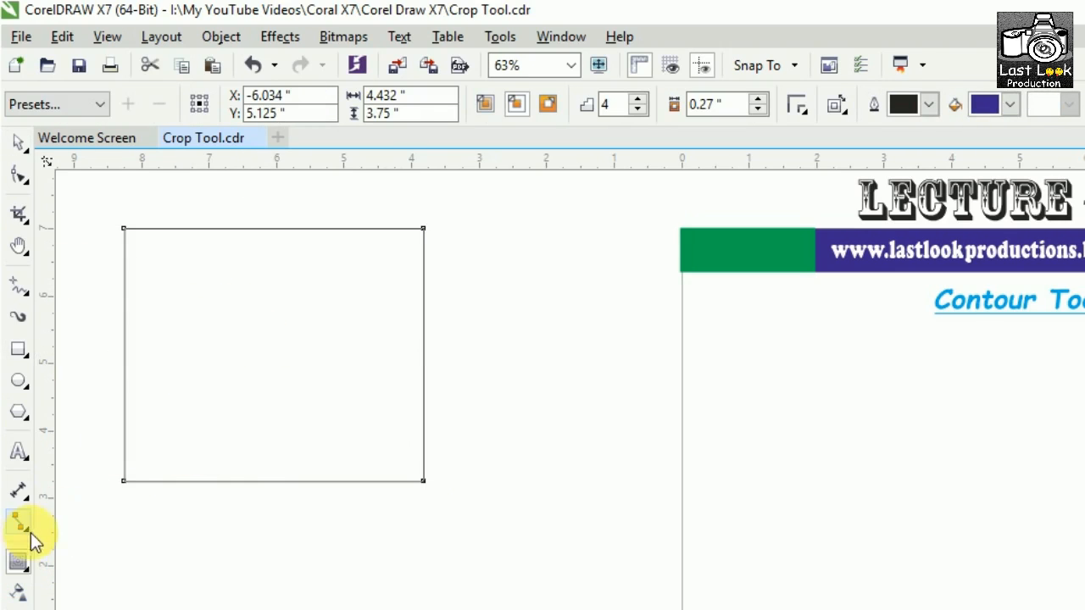
left_click(20, 141)
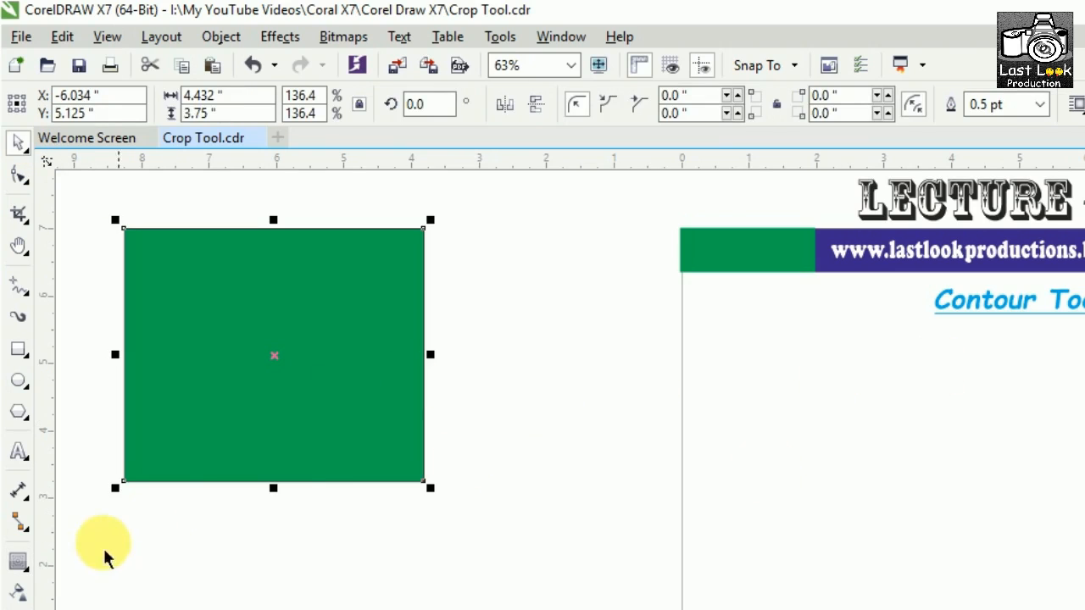
left_click(18, 563)
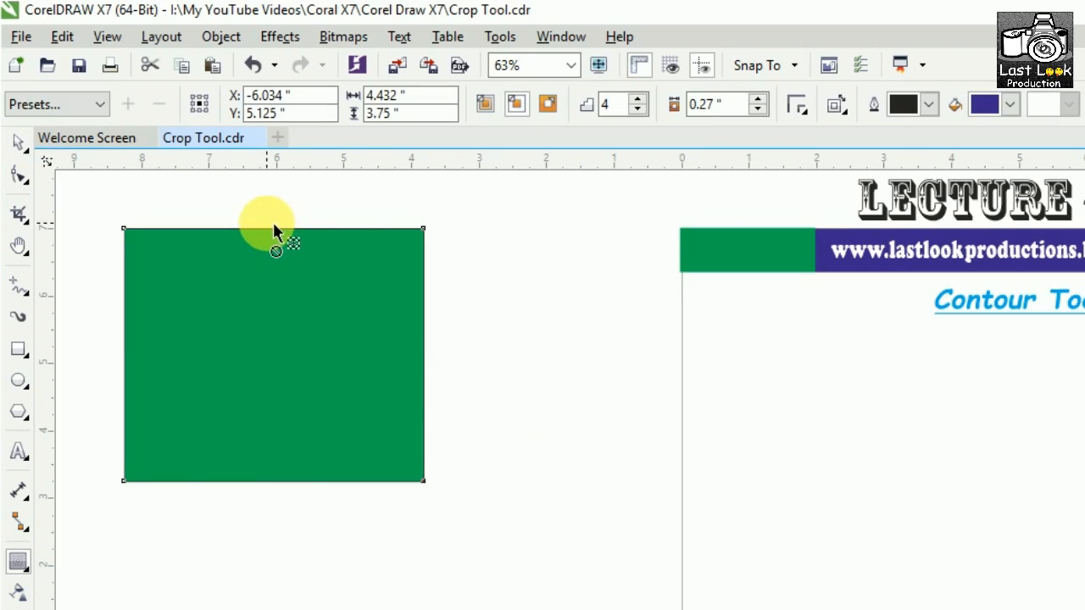
left_click_drag(273, 228, 288, 209)
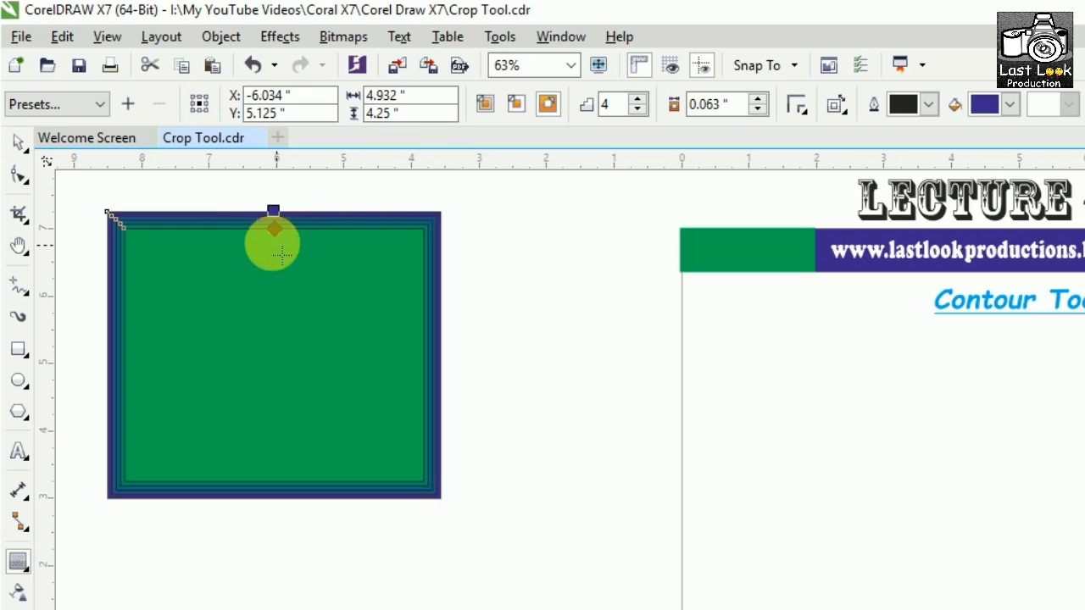
left_click_drag(273, 211, 273, 194)
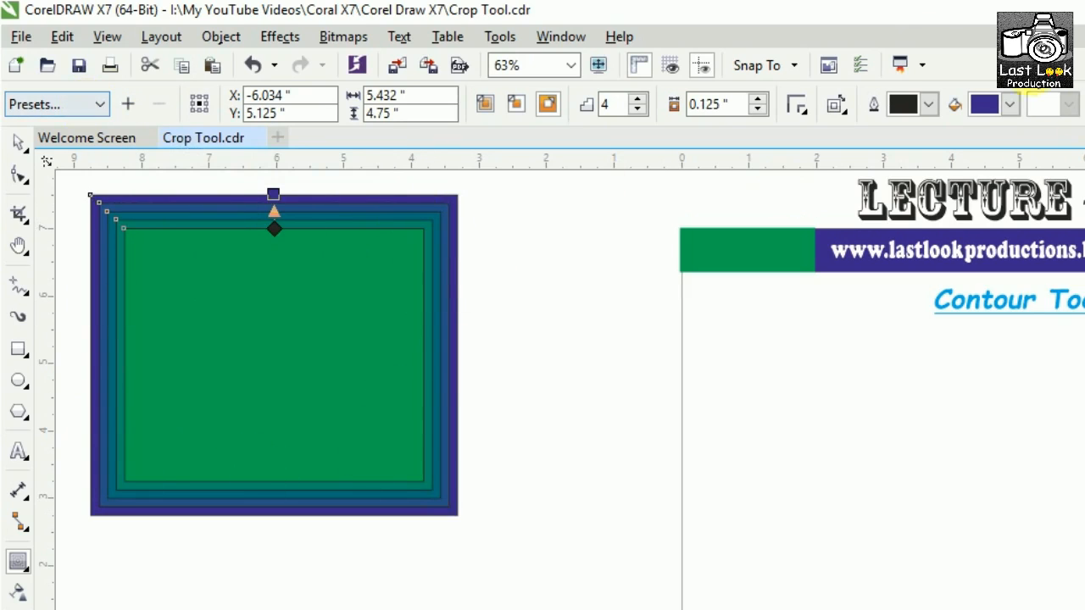
Try the Flow Inward and Flow Outward presets on the rectangle's contour and undo both changes
left_click(76, 104)
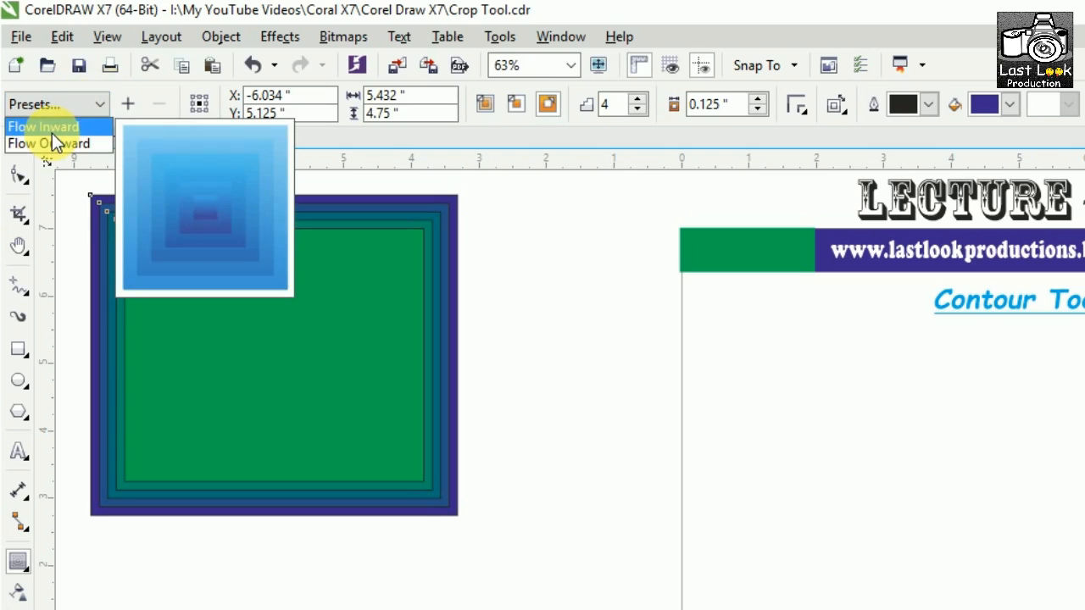
left_click(51, 124)
left_click(73, 105)
left_click(69, 142)
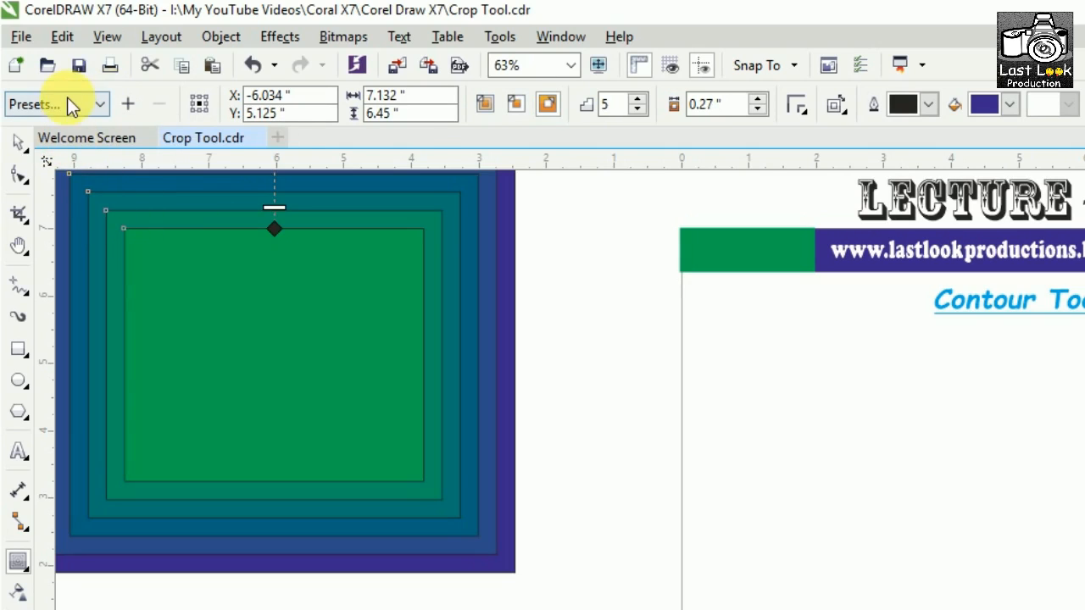
left_click(71, 106)
left_click(98, 108)
left_click(173, 225)
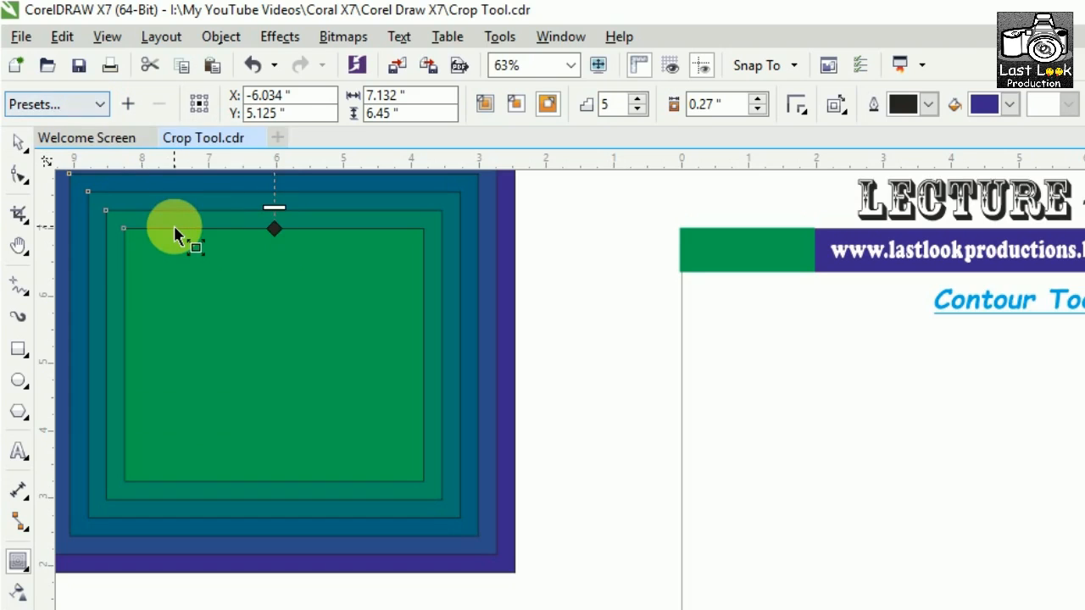
key("ctrl+z")
key("ctrl+z")
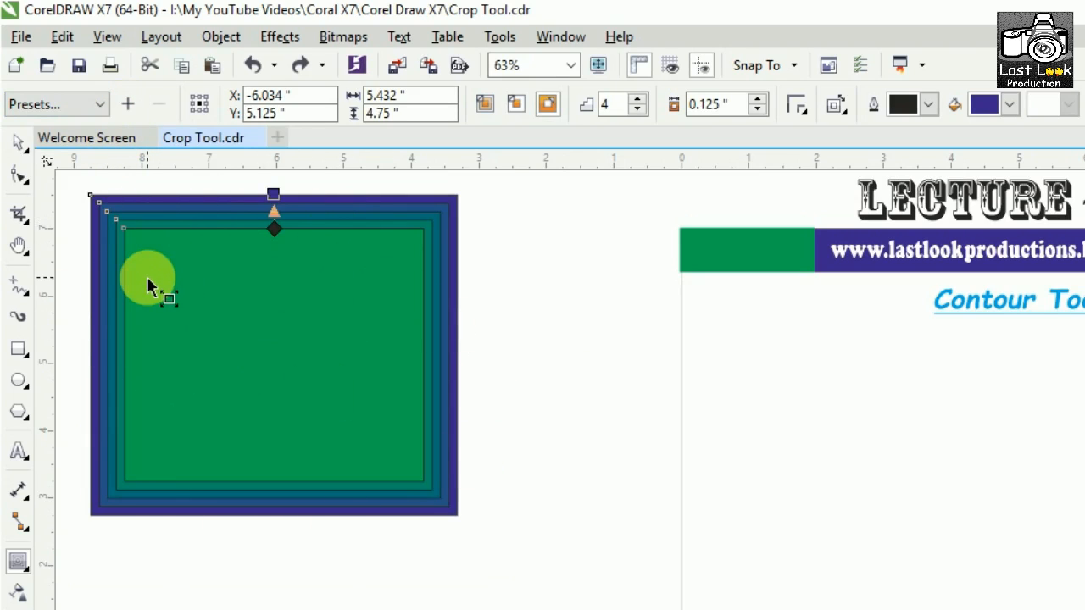
Save the rectangle's current contour settings as a preset file named new and check the list of contour presets
left_click(126, 106)
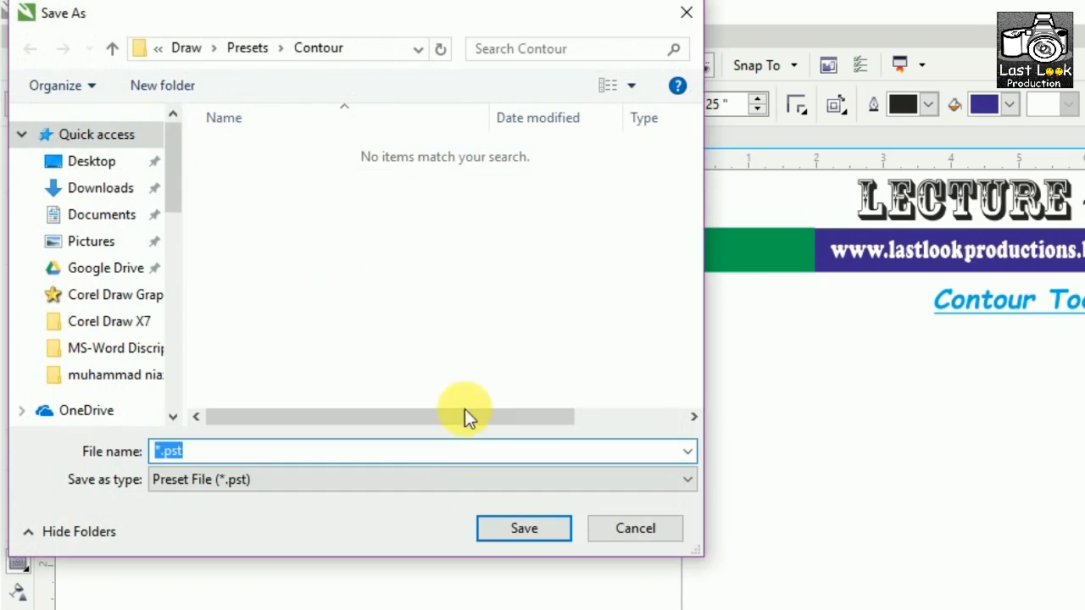
type("new")
left_click(501, 528)
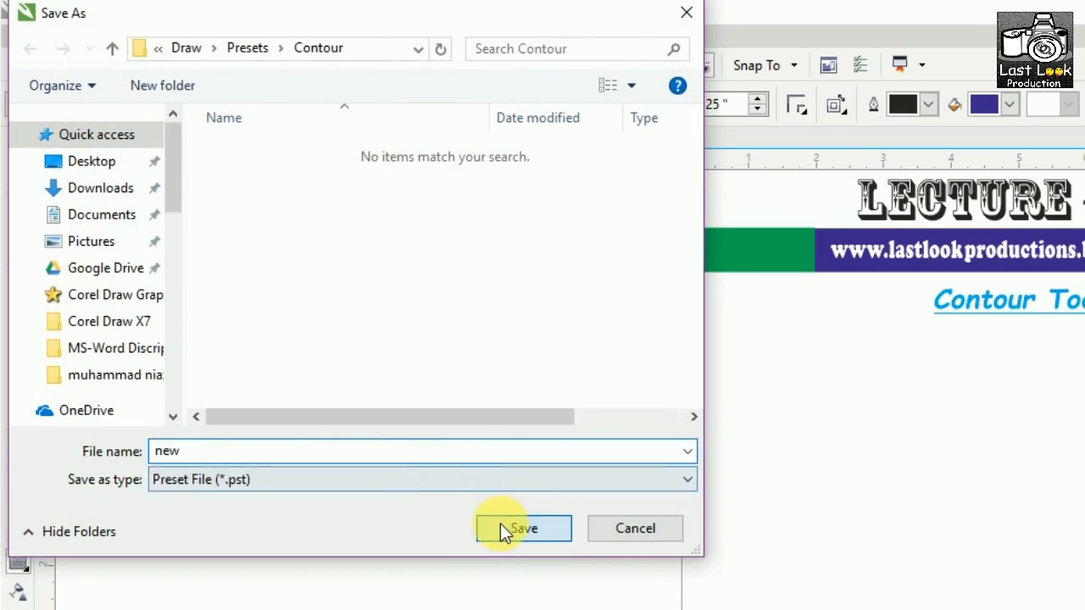
left_click(63, 104)
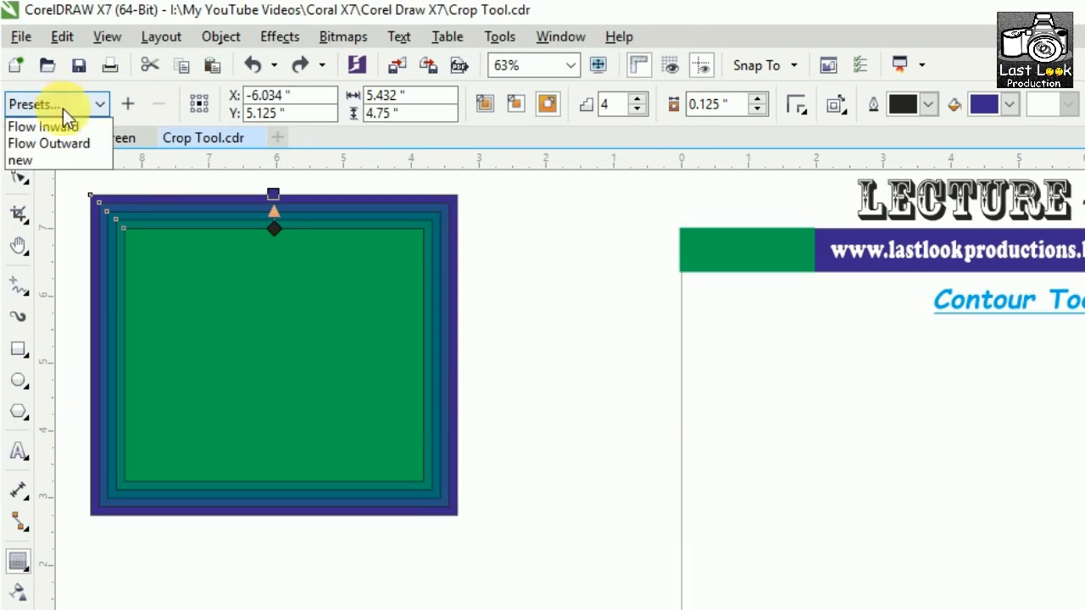
left_click(76, 162)
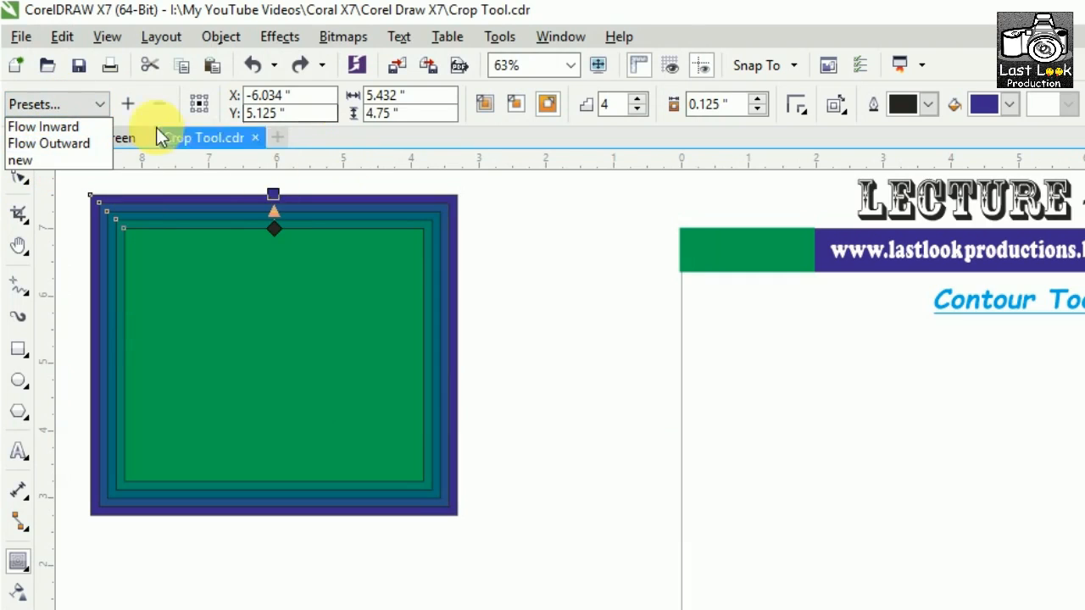
left_click(145, 113)
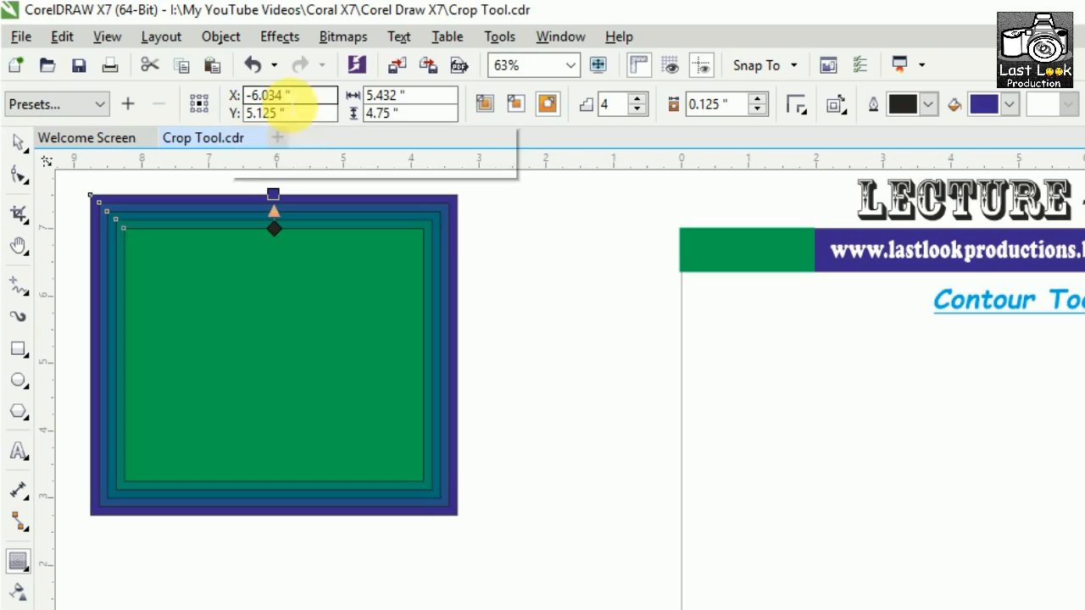
Move the contoured rectangle slightly to the right, to about X -5.966 inches, and reactivate the Contour tool
left_click_drag(327, 97, 244, 99)
left_click_drag(314, 113, 222, 119)
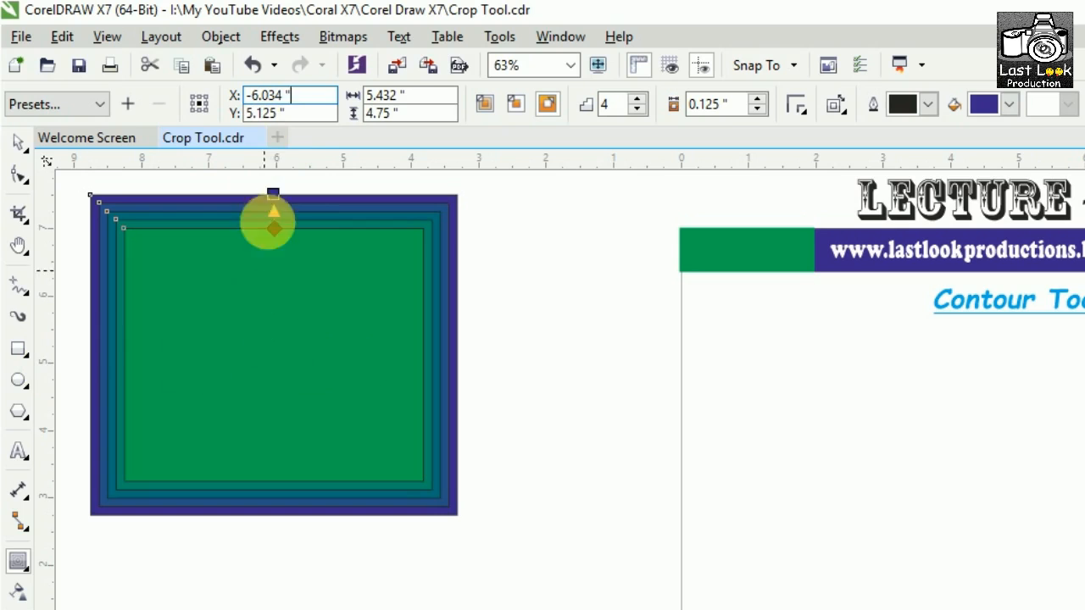
left_click(18, 142)
mouse_move(256, 291)
left_mouse_down()
mouse_move(351, 296)
mouse_move(441, 393)
mouse_move(293, 379)
mouse_move(351, 308)
mouse_move(364, 353)
mouse_move(318, 293)
mouse_move(302, 329)
mouse_move(346, 284)
mouse_move(301, 309)
mouse_move(263, 262)
mouse_move(249, 270)
left_mouse_up()
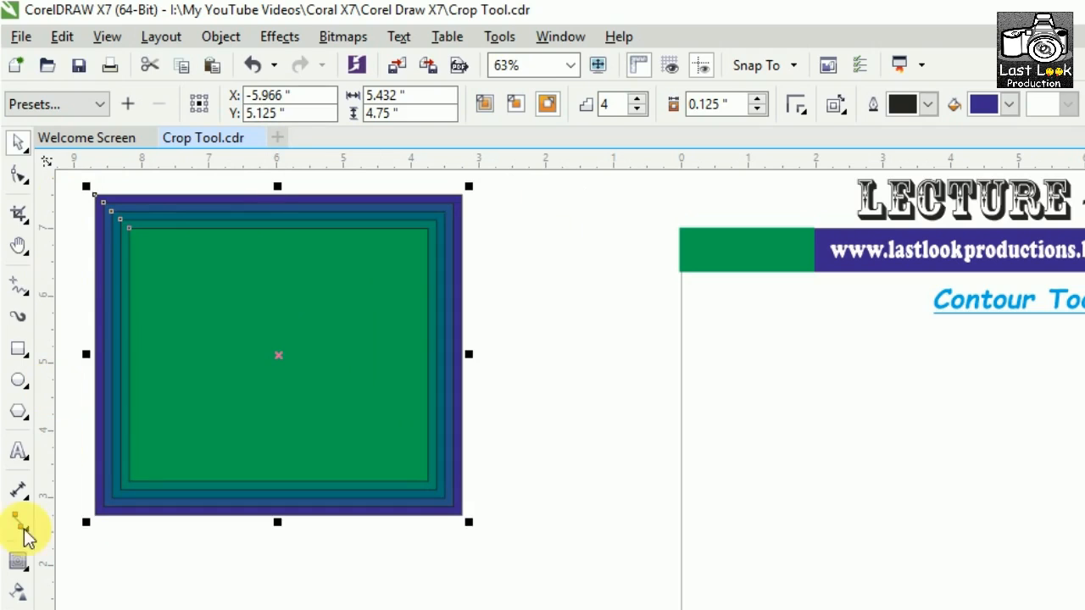
left_click(18, 561)
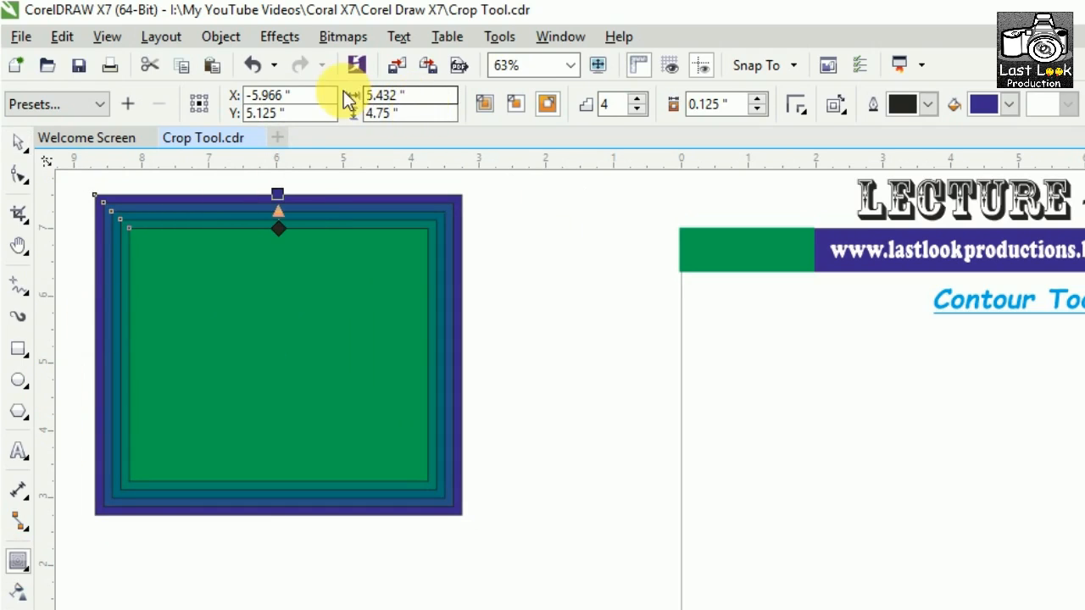
Try object widths of 2 and 3.79 inches for the contoured rectangle and undo both size changes
left_click_drag(429, 101, 361, 103)
left_click(436, 101)
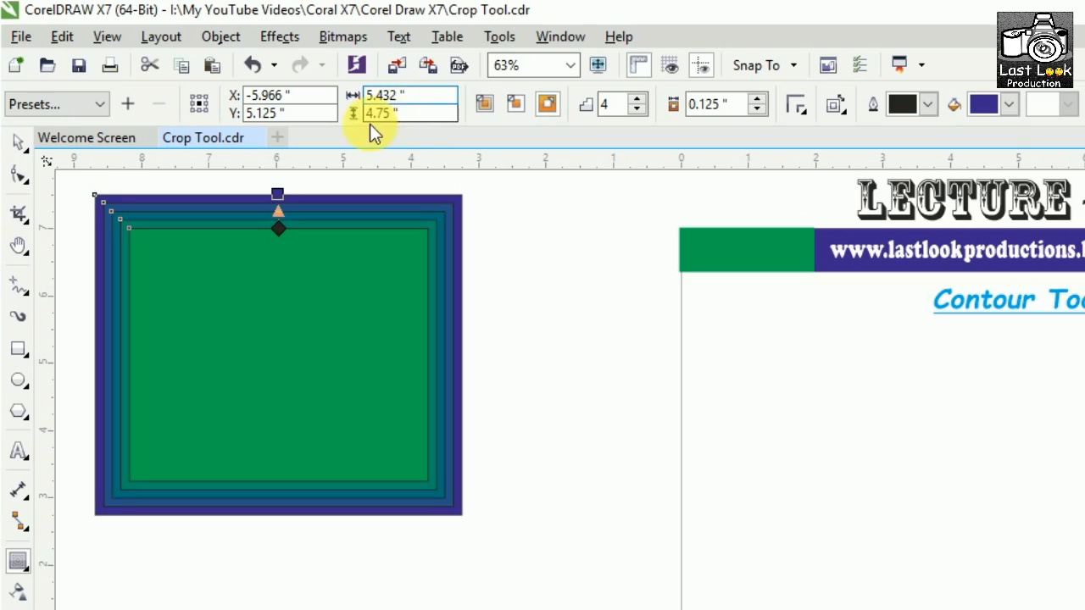
left_click_drag(415, 95, 326, 96)
type("2")
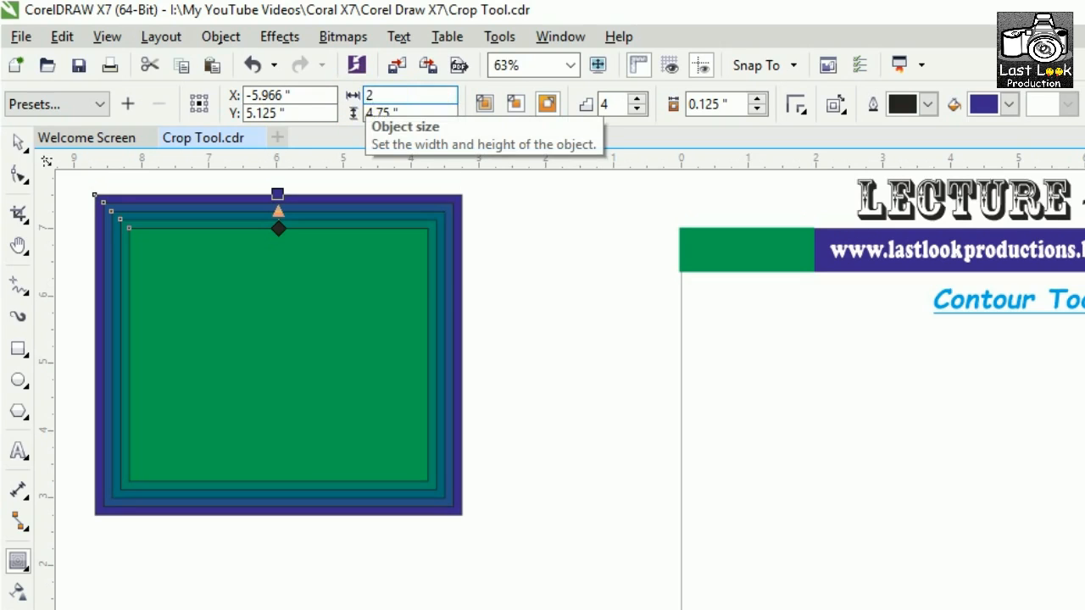
key("Return")
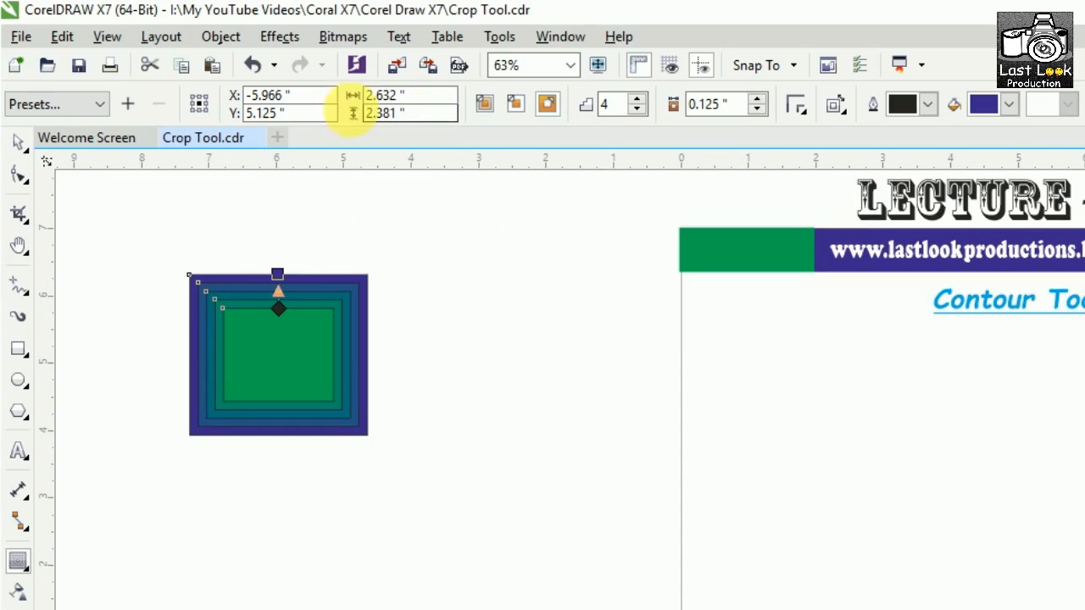
left_click_drag(428, 95, 326, 94)
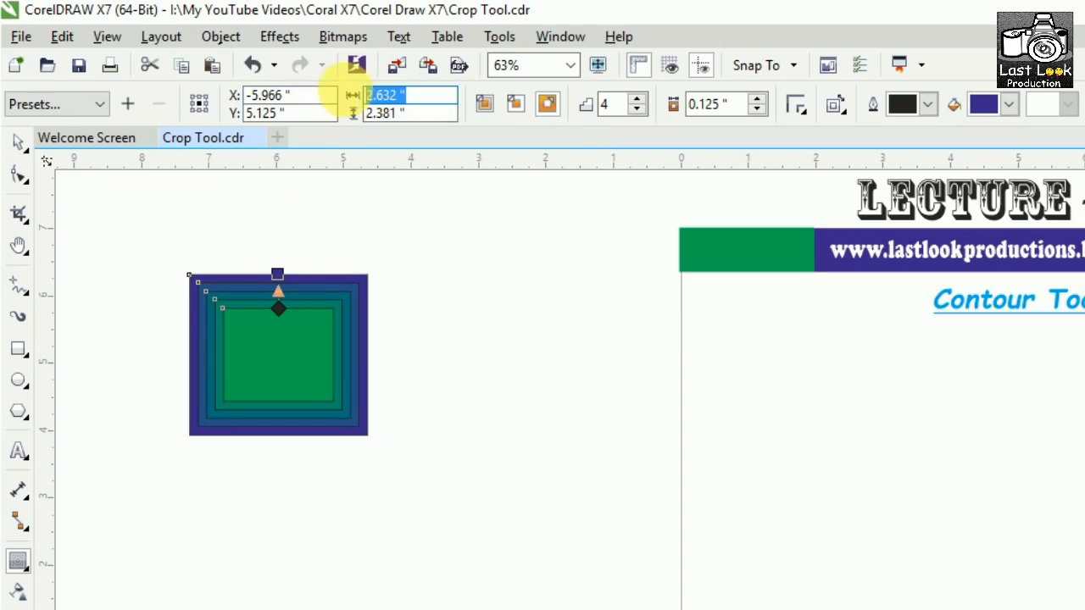
type("3.79")
key("Return")
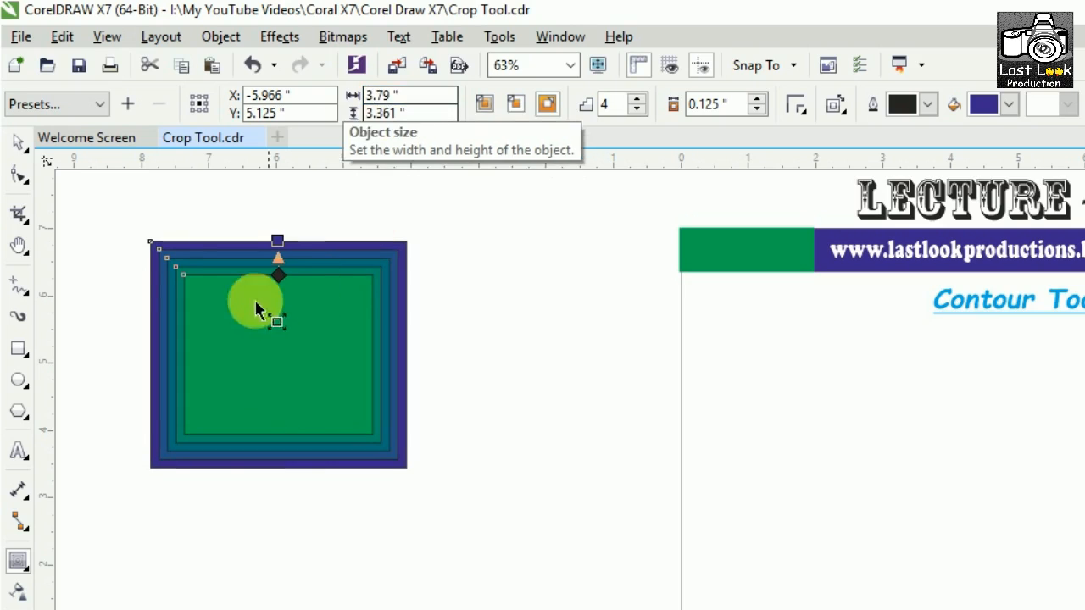
key("ctrl+z")
key("ctrl+z")
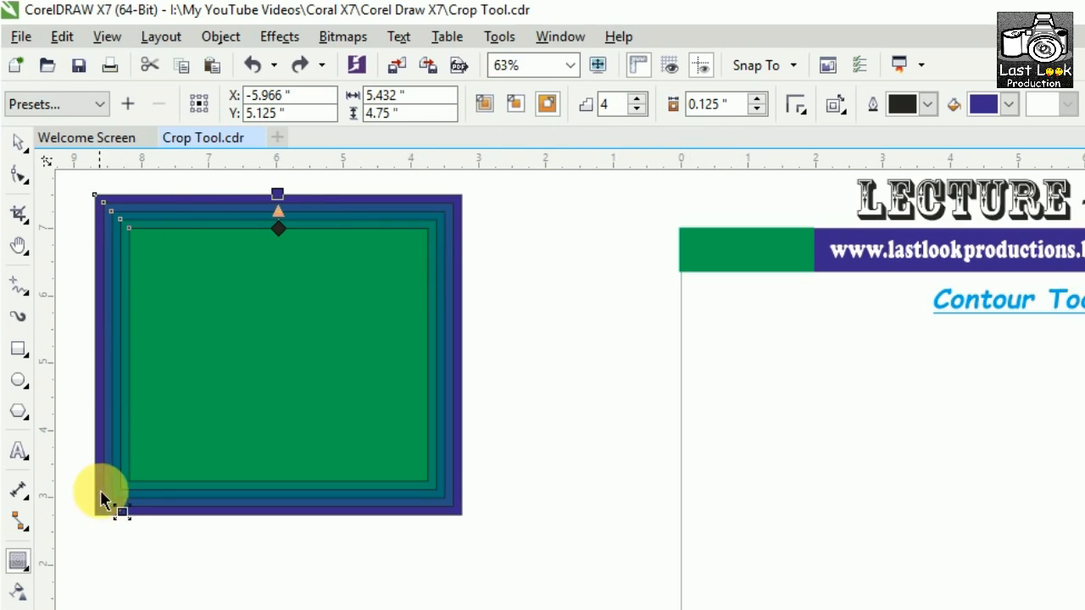
Try the To Center contour on the rectangle, undo it, and reapply it to compare it with the inside contour
left_click(484, 104)
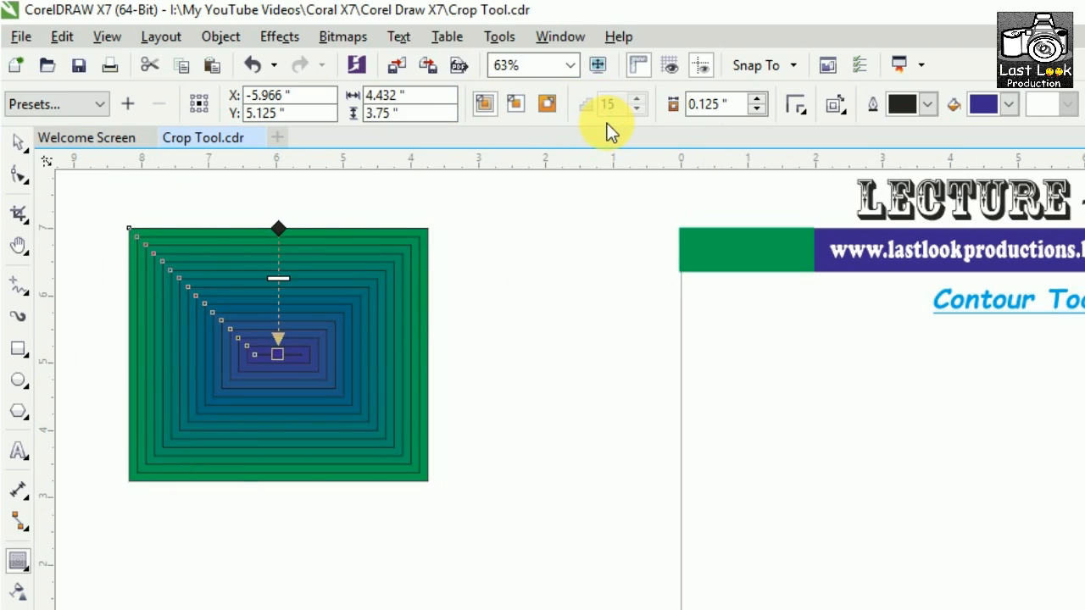
key("ctrl+z")
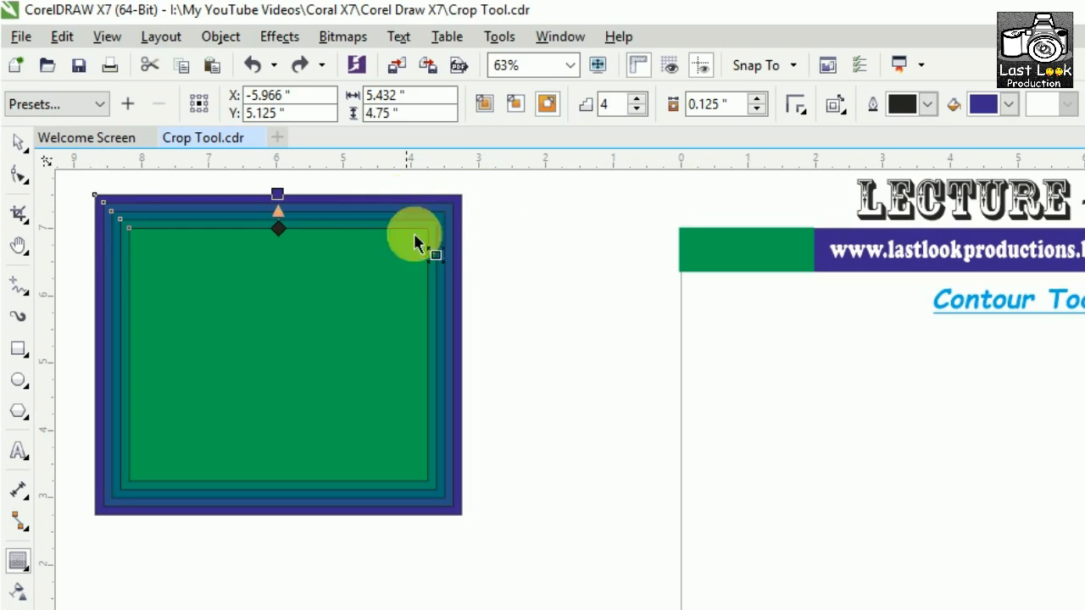
left_click(483, 103)
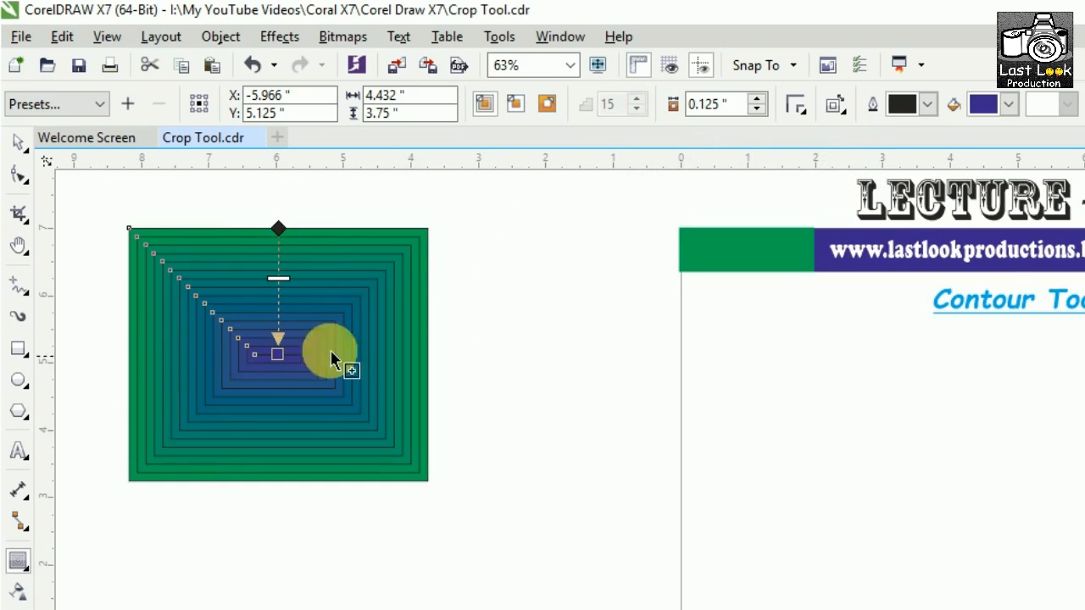
left_click(511, 109)
left_click(487, 112)
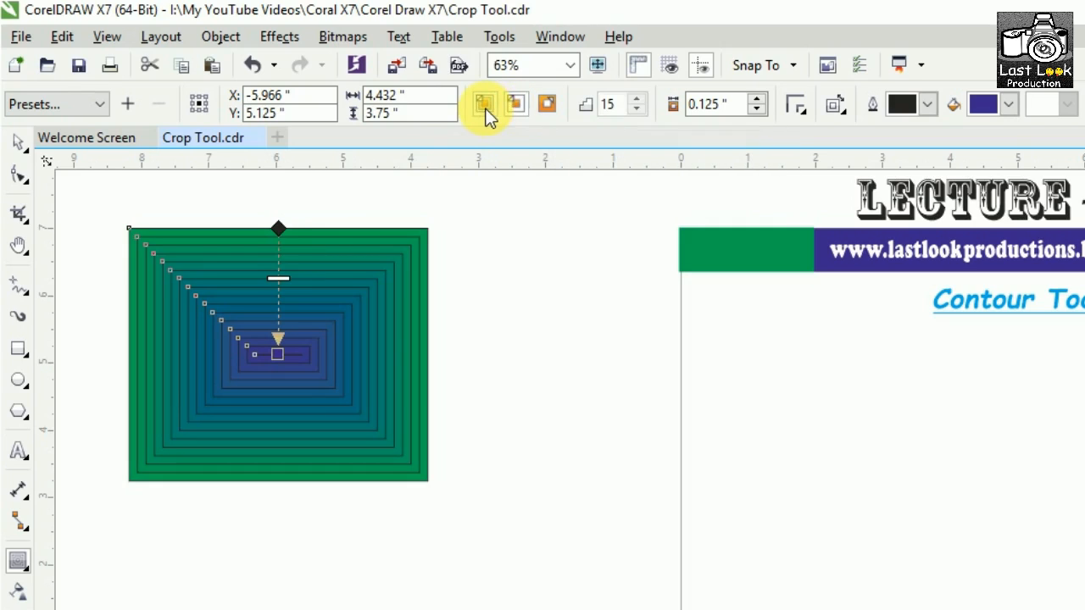
Switch the rectangle to an inside contour and try it with 5 and with 10 steps
left_click(522, 108)
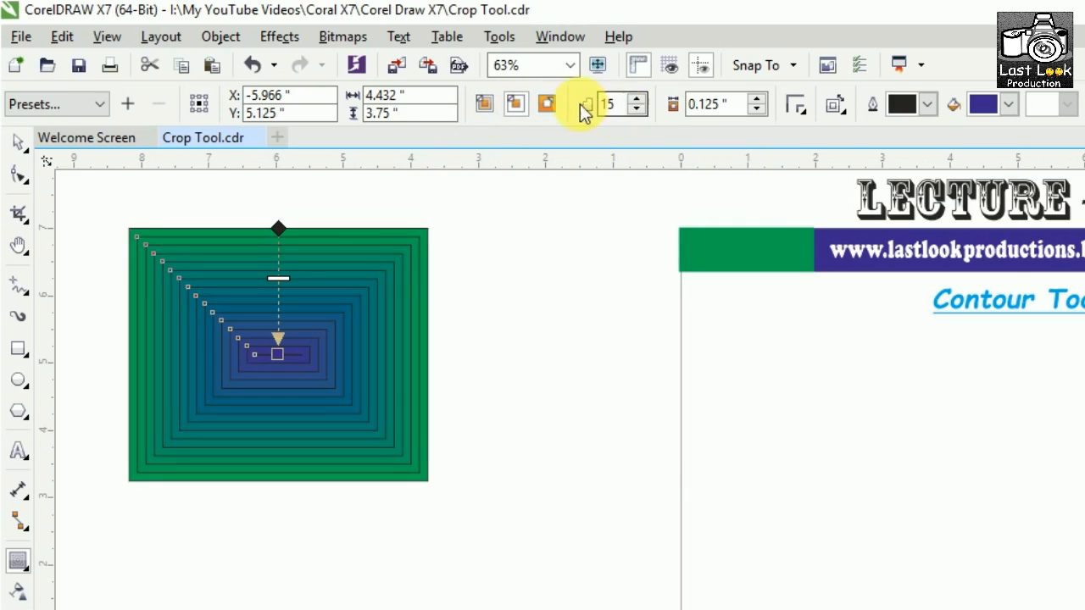
type("5")
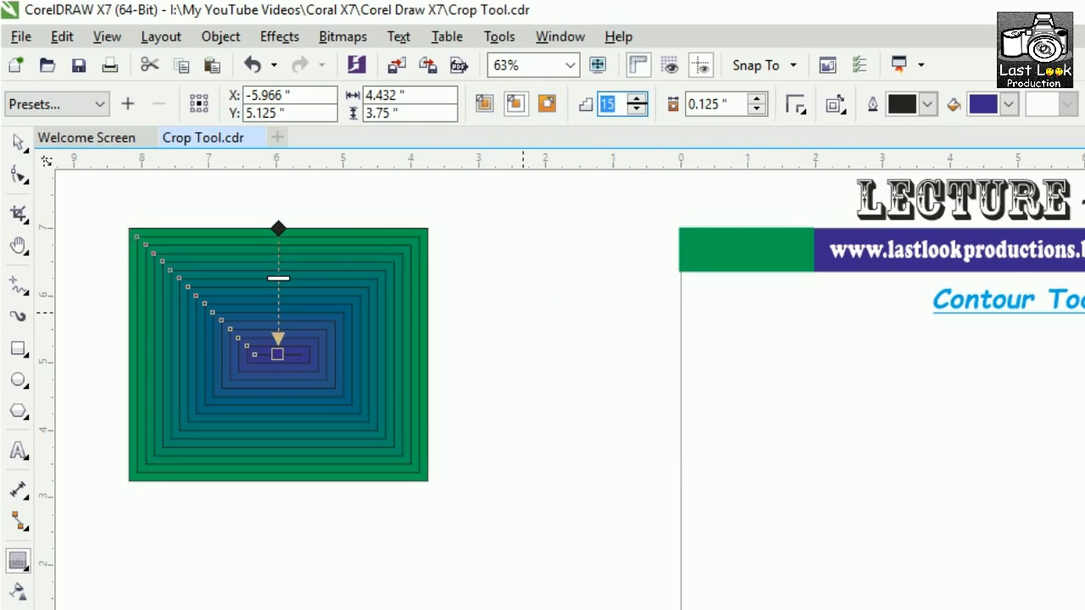
key("Return")
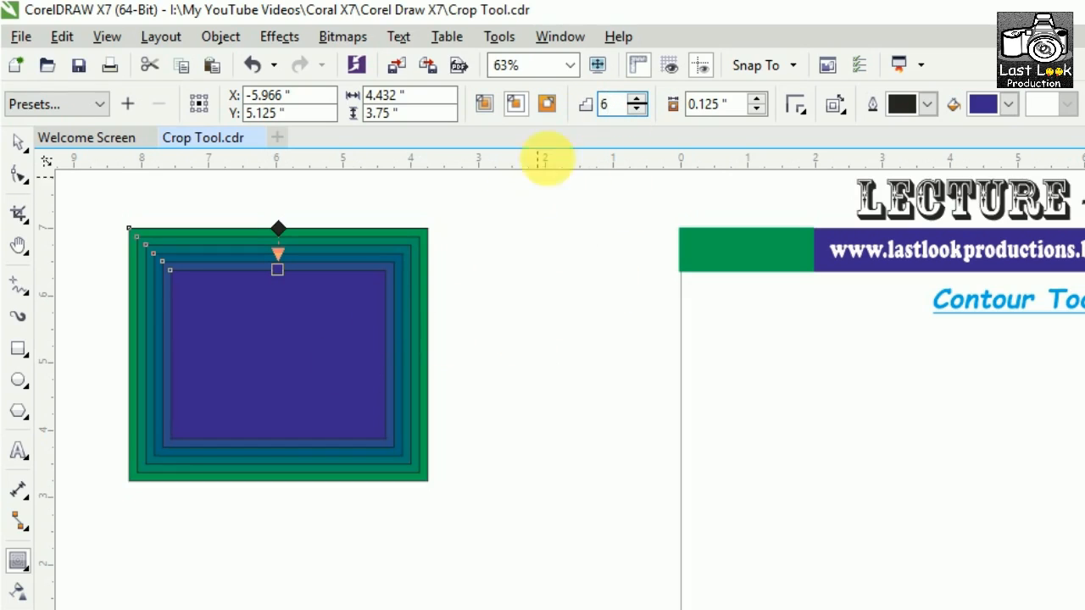
left_click(598, 104)
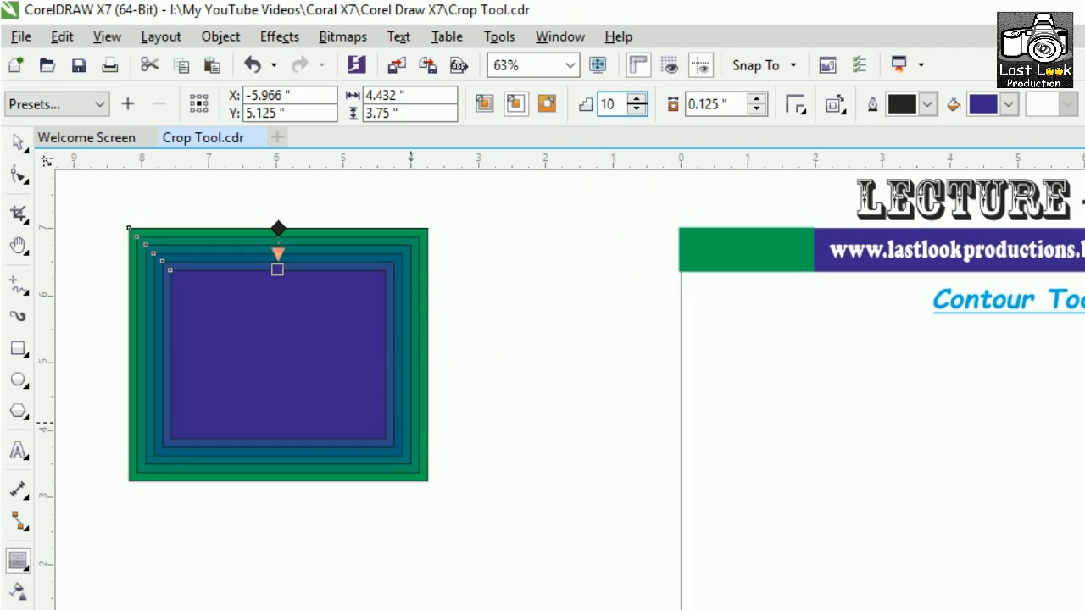
key("Return")
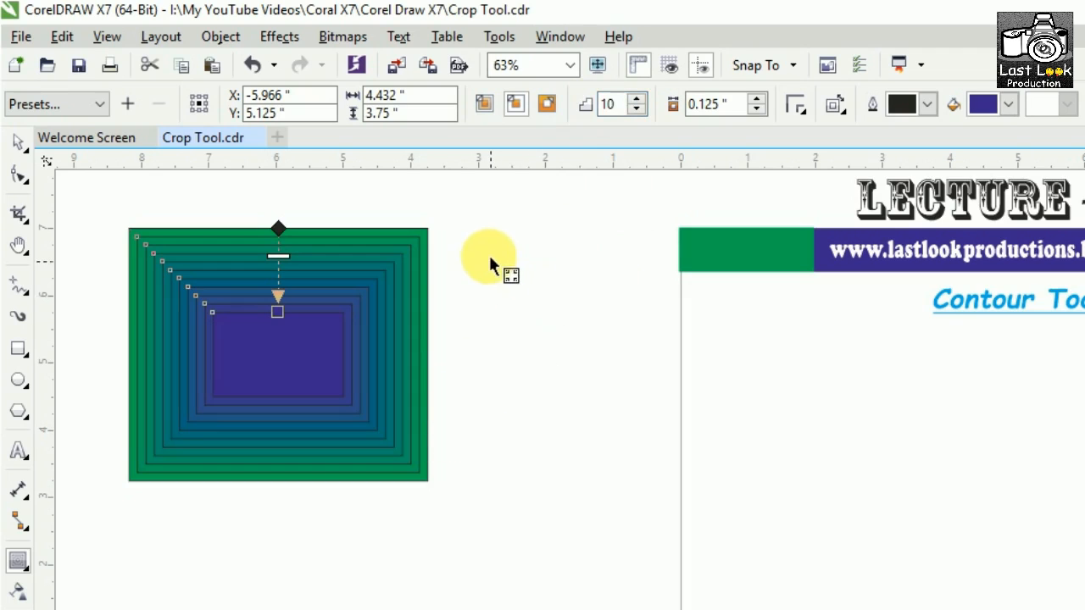
Try an outside contour with 8 steps on the rectangle and compare it with the To Center contour
left_click(547, 102)
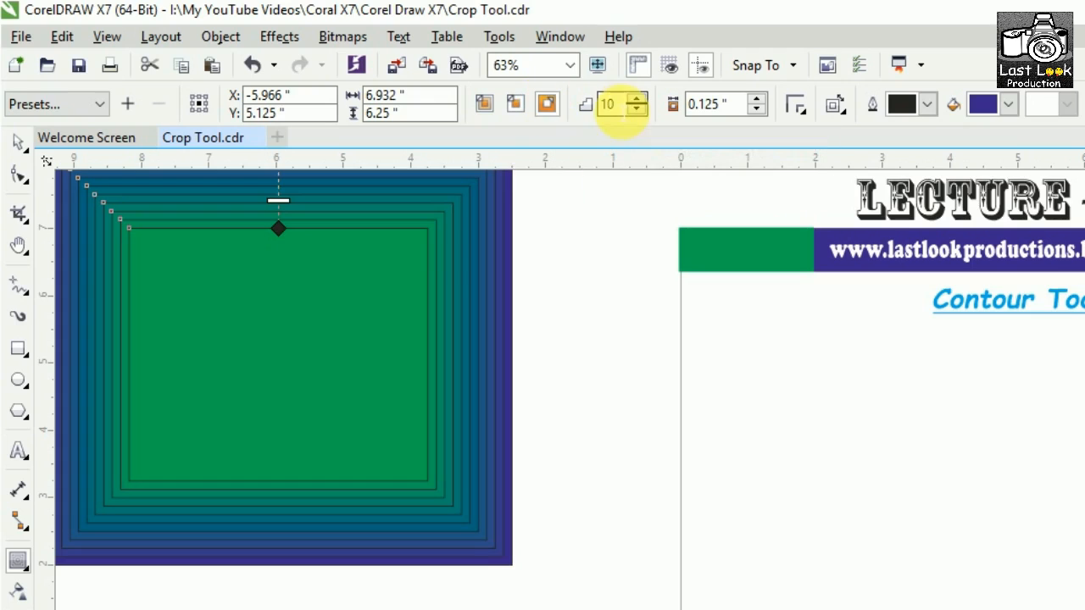
type("8")
key("Return")
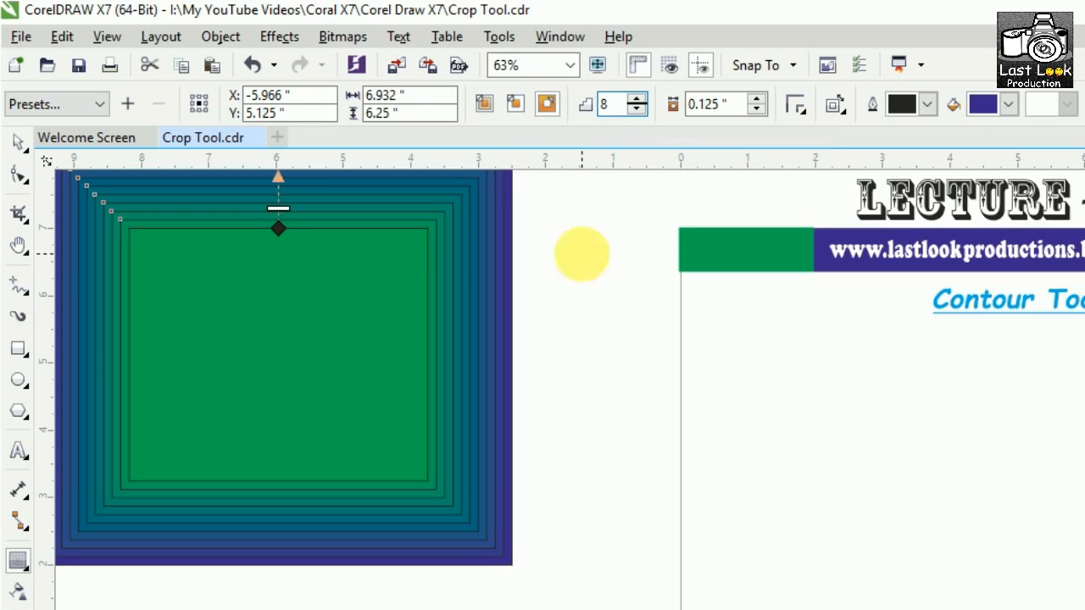
left_click(485, 105)
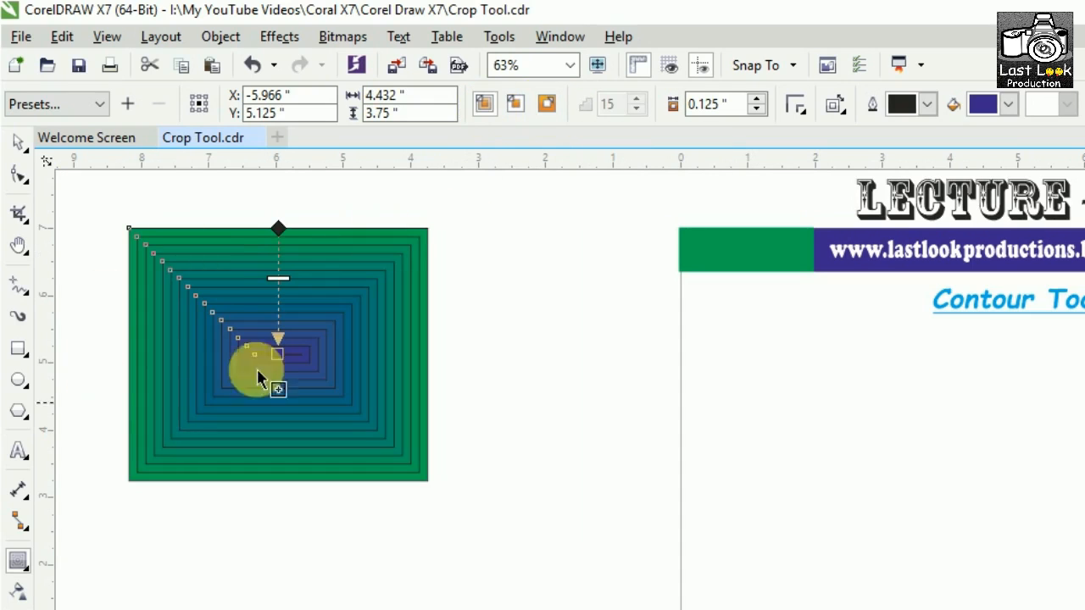
left_click(545, 104)
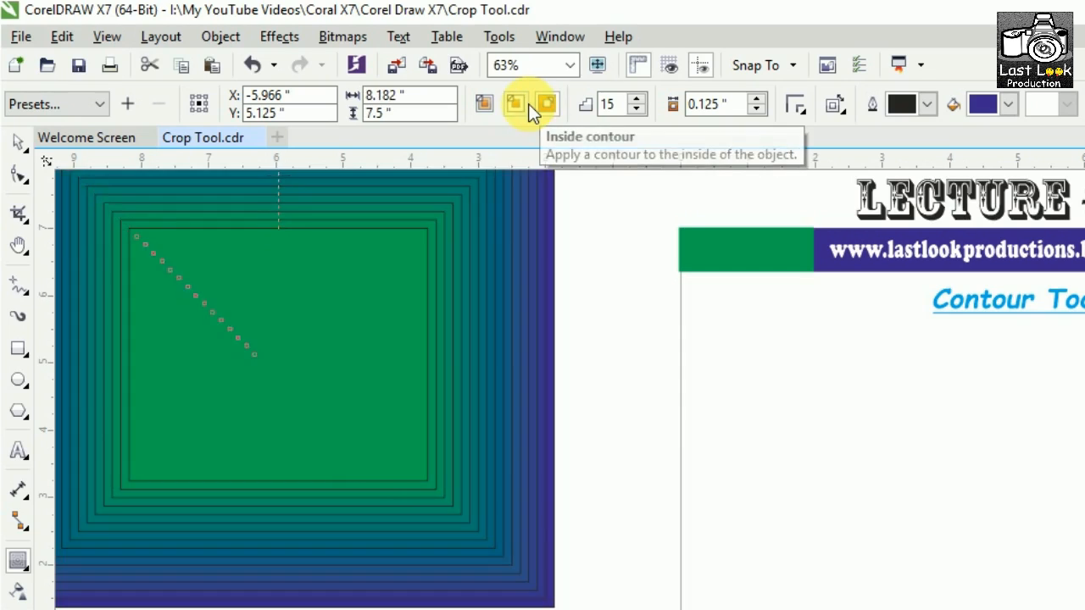
Apply an inside contour to the rectangle with 5 steps
left_click(525, 103)
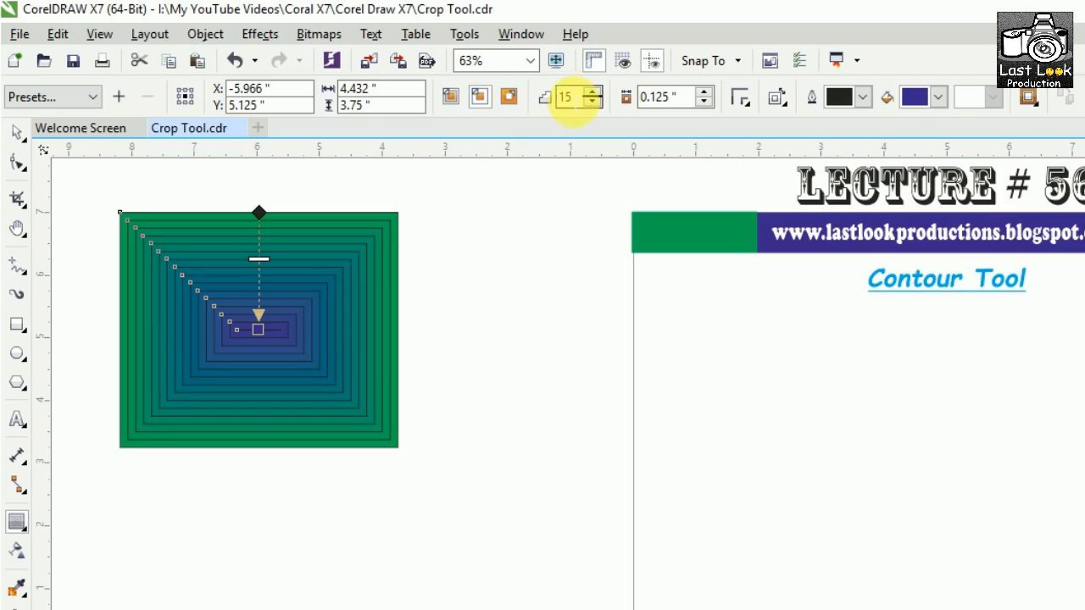
type("5")
key("Return")
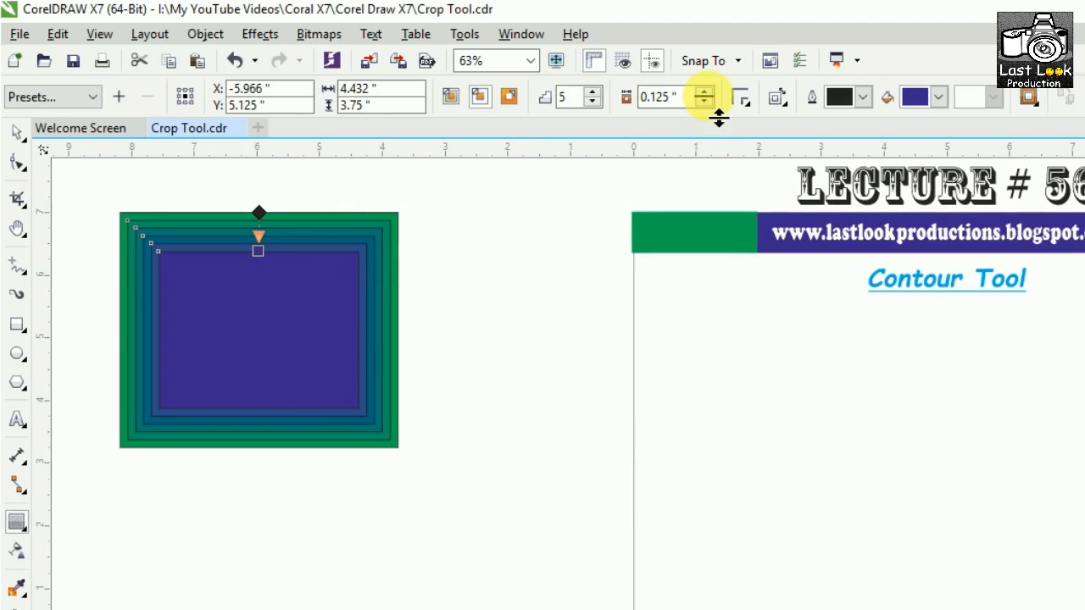
Try a wider contour offset of 0.295 inches and a narrower one of 0.085 inches on the inside contour
left_click(707, 92)
left_click(708, 93)
left_click(707, 93)
left_click(707, 93)
left_click(707, 92)
left_click(707, 92)
left_click(708, 93)
left_click(707, 92)
left_click(706, 93)
left_click(705, 93)
left_click(706, 92)
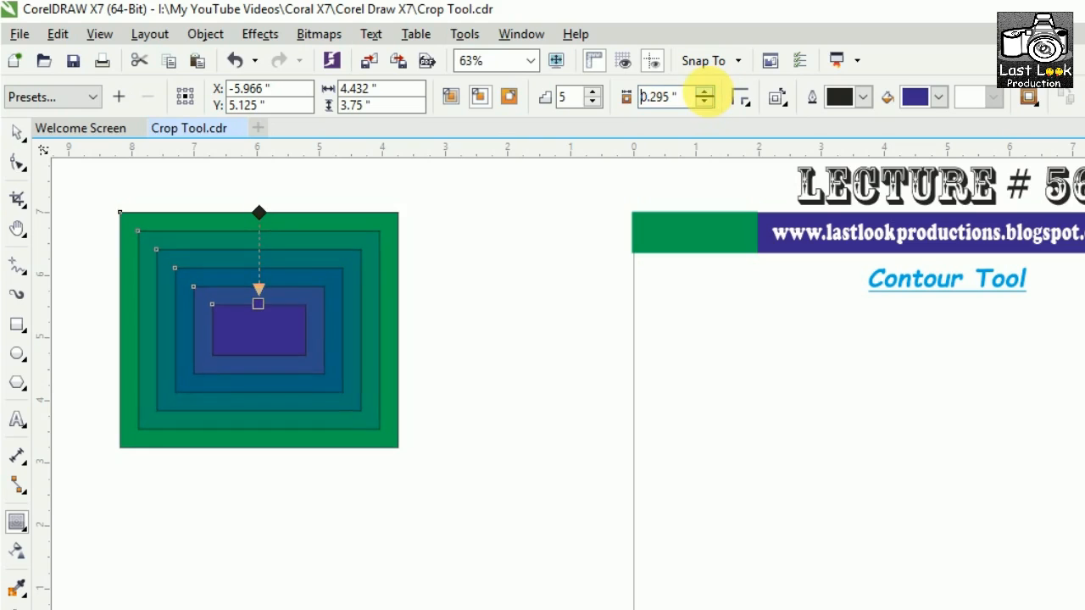
double_click(708, 102)
left_click(709, 102)
double_click(709, 102)
double_click(709, 103)
double_click(709, 103)
double_click(709, 102)
double_click(707, 103)
left_click(707, 102)
double_click(707, 102)
left_click(707, 102)
double_click(707, 103)
double_click(707, 103)
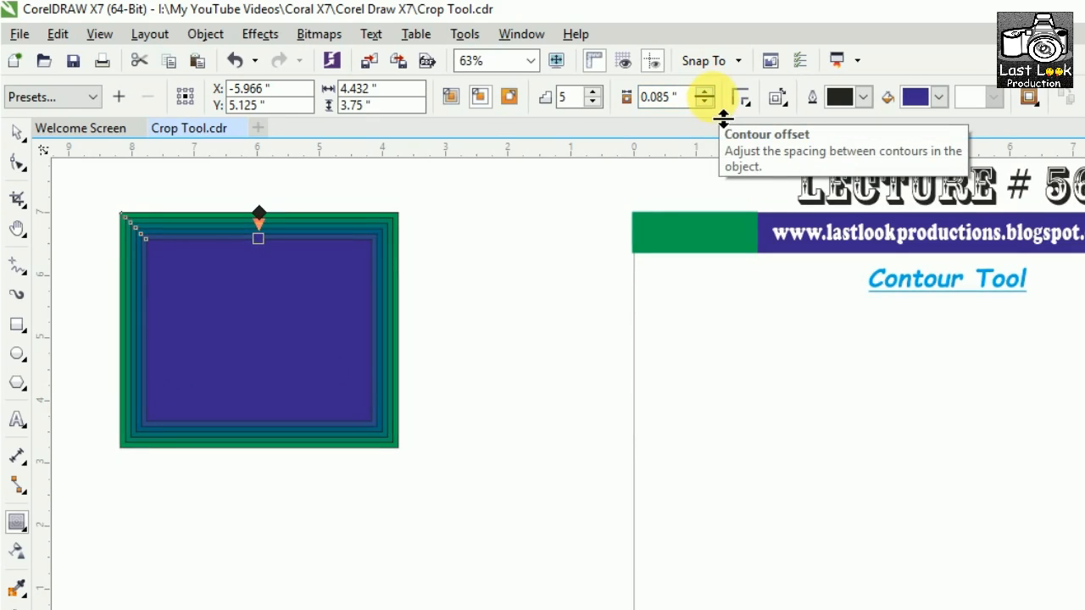
Set the offset of the rectangle's inside contour to 0.185 inches
double_click(708, 93)
double_click(708, 93)
double_click(708, 93)
double_click(708, 94)
double_click(707, 93)
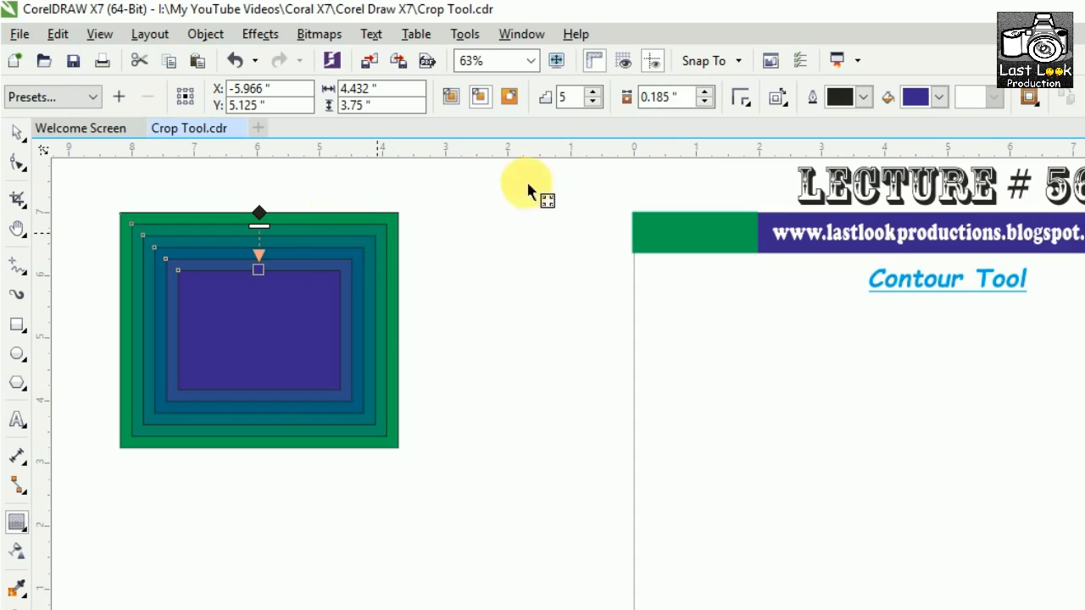
Change the corner type of the rectangle's inside contour to round corners
left_click(739, 102)
left_click(720, 136)
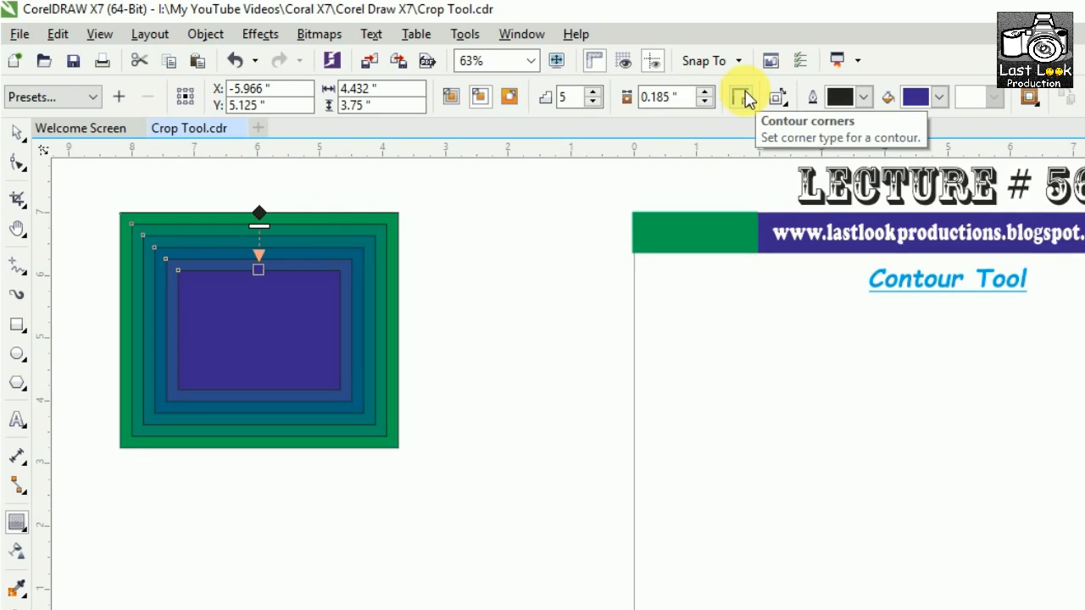
left_click(741, 99)
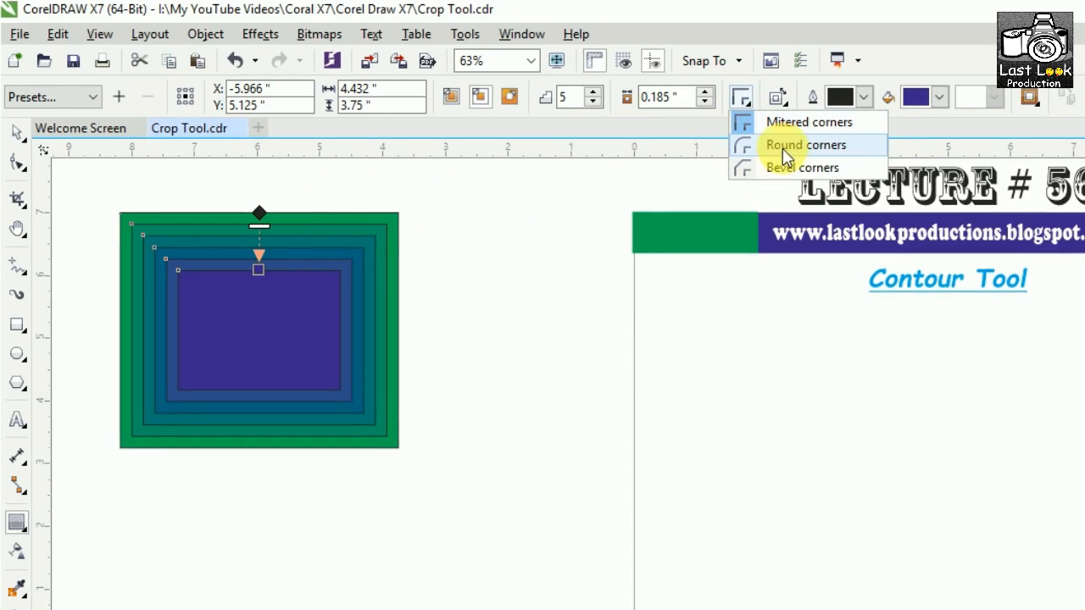
left_click(767, 153)
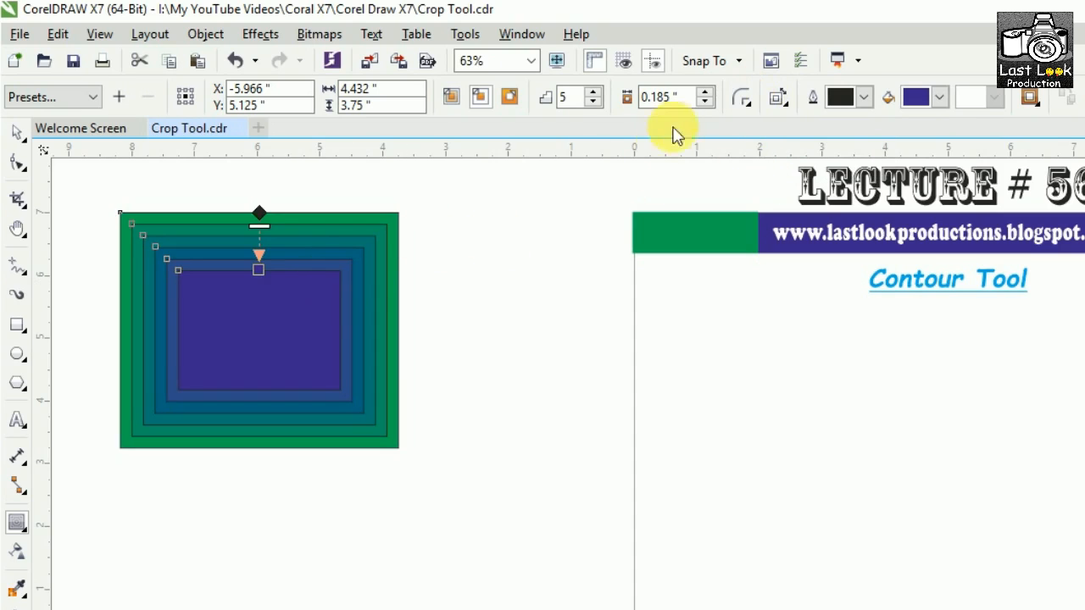
Reapply round corners to the rectangle's inside contour and set its offset to 0.225 inches
left_click(752, 103)
left_click(759, 146)
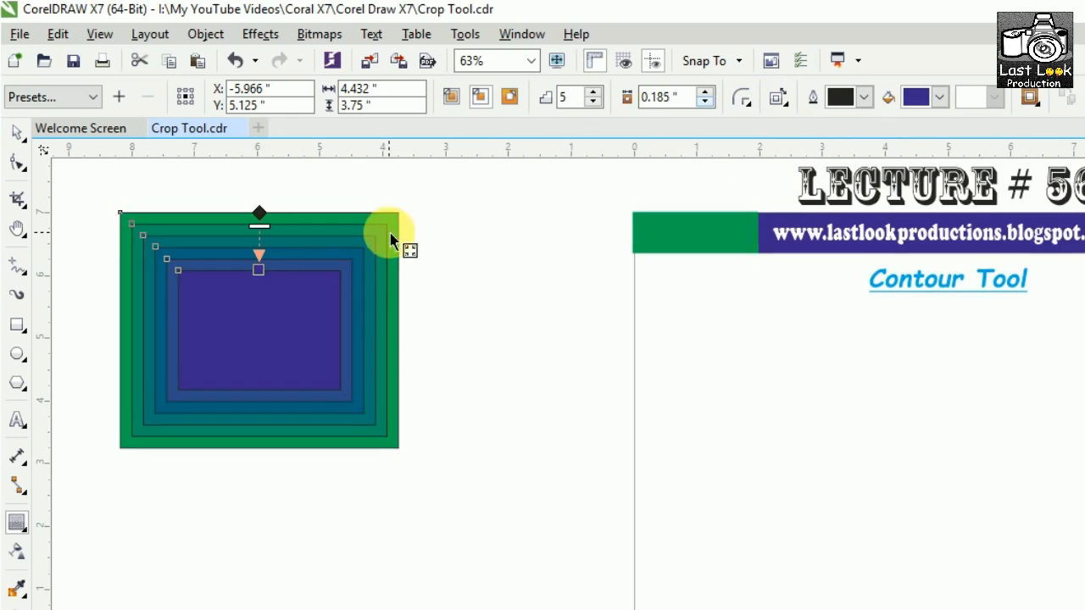
left_click(704, 92)
left_click(705, 92)
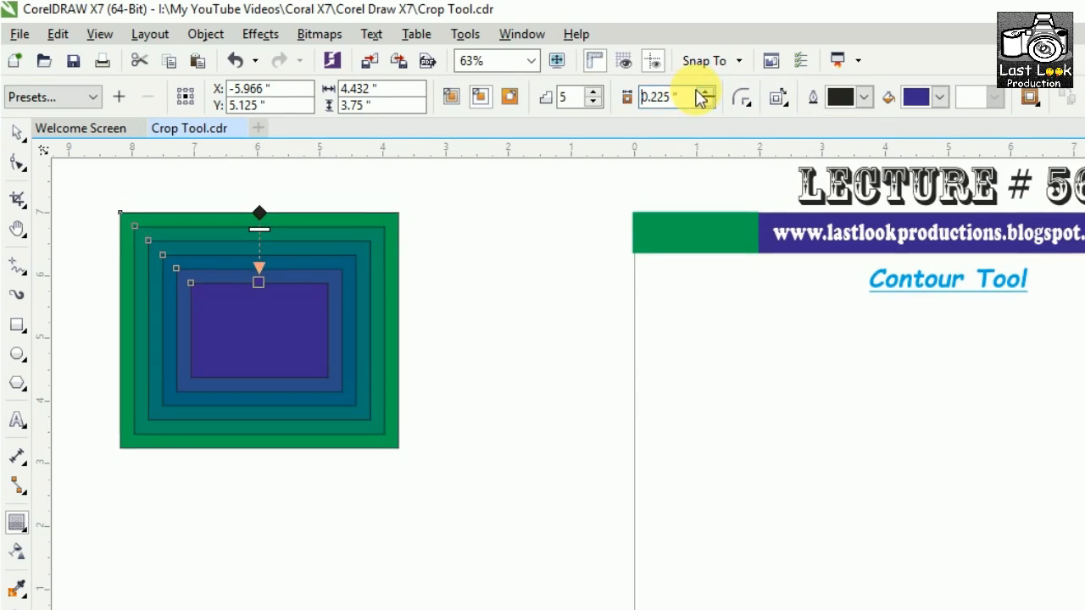
Change the rectangle's contour direction from inside to outside
left_click(509, 96)
left_click(480, 96)
left_click(505, 98)
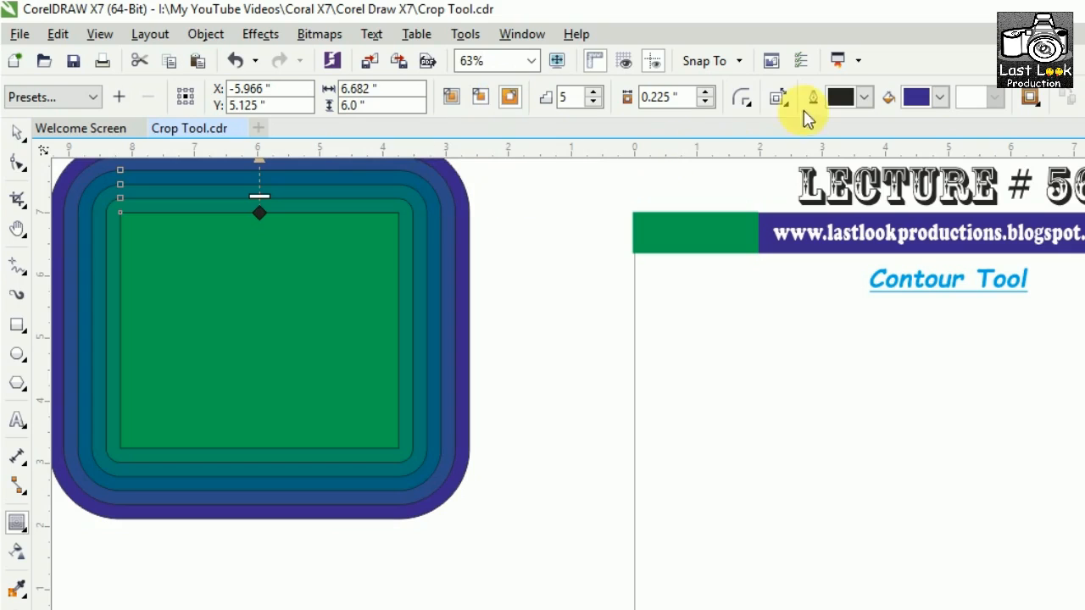
Reduce the outside contour's offset to 0.145 inches and set its corner type to beveled corners
left_click(705, 102)
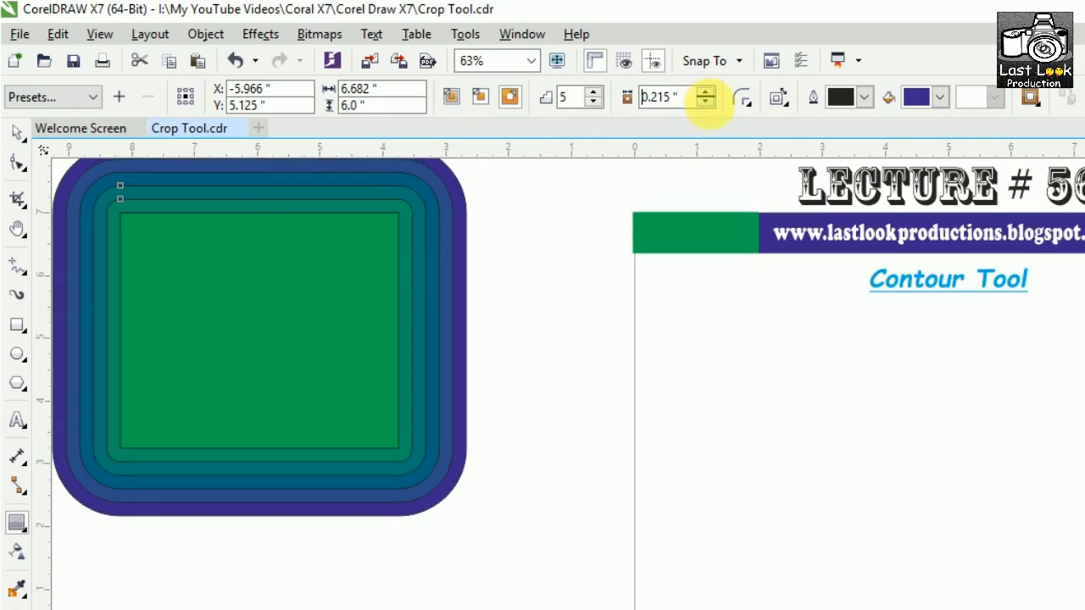
left_click(705, 102)
left_click(706, 102)
left_click(706, 101)
left_click(705, 102)
left_click(706, 102)
left_click(706, 102)
left_click(705, 102)
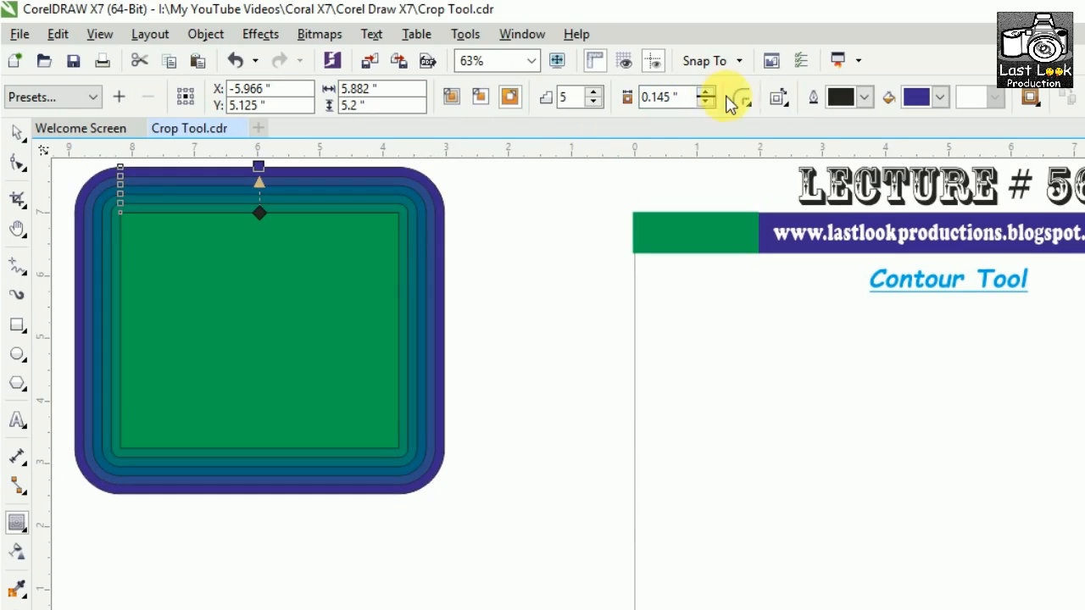
left_click(744, 97)
left_click(746, 170)
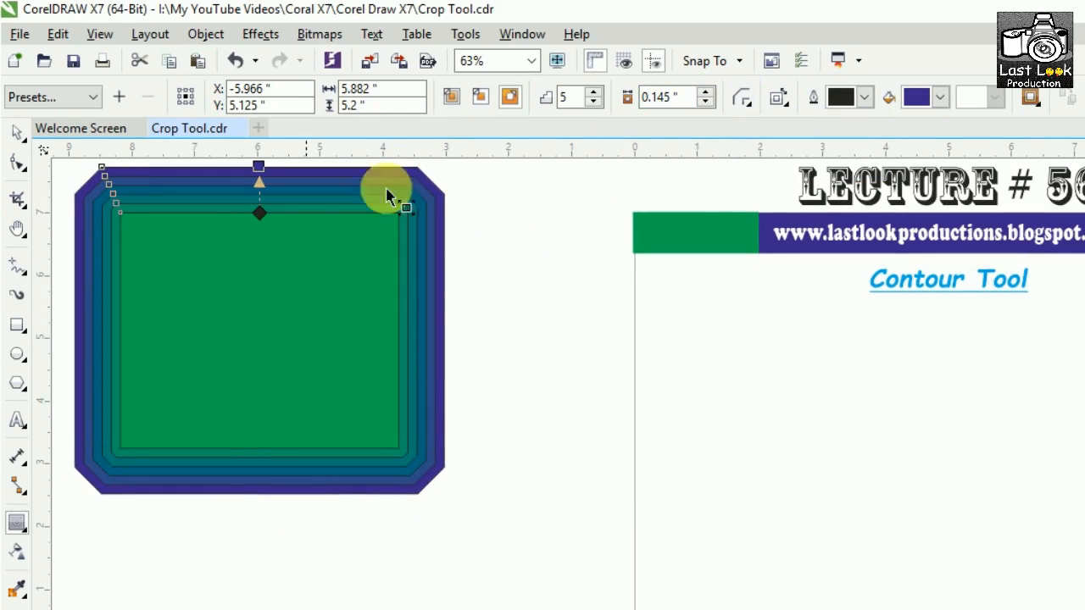
Try clockwise contour colors on the outside contour, and switch it to counterclockwise contour colors
left_click(778, 101)
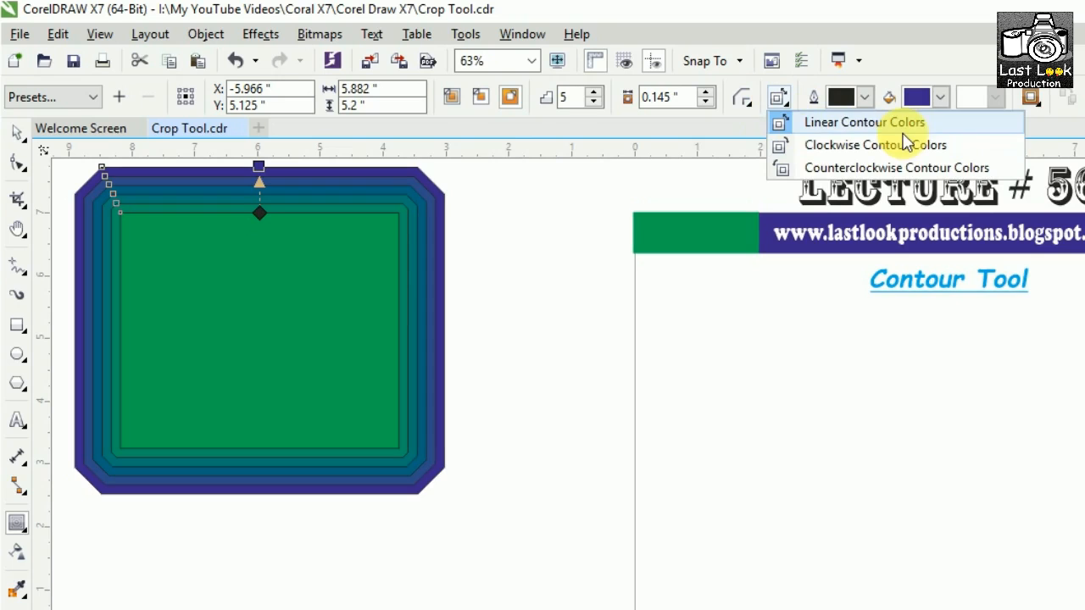
left_click(850, 148)
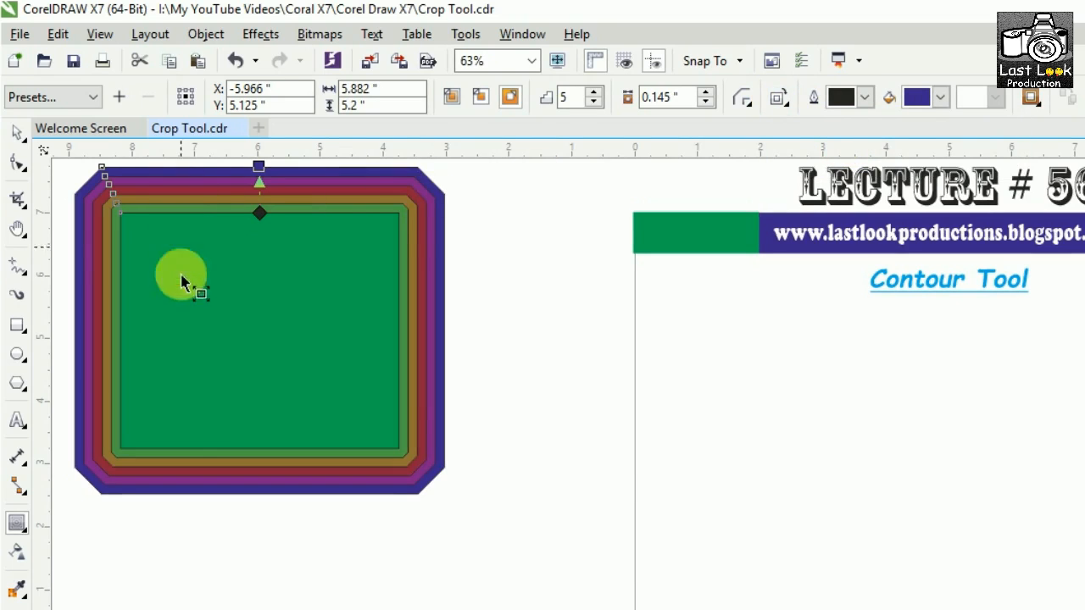
left_click(780, 100)
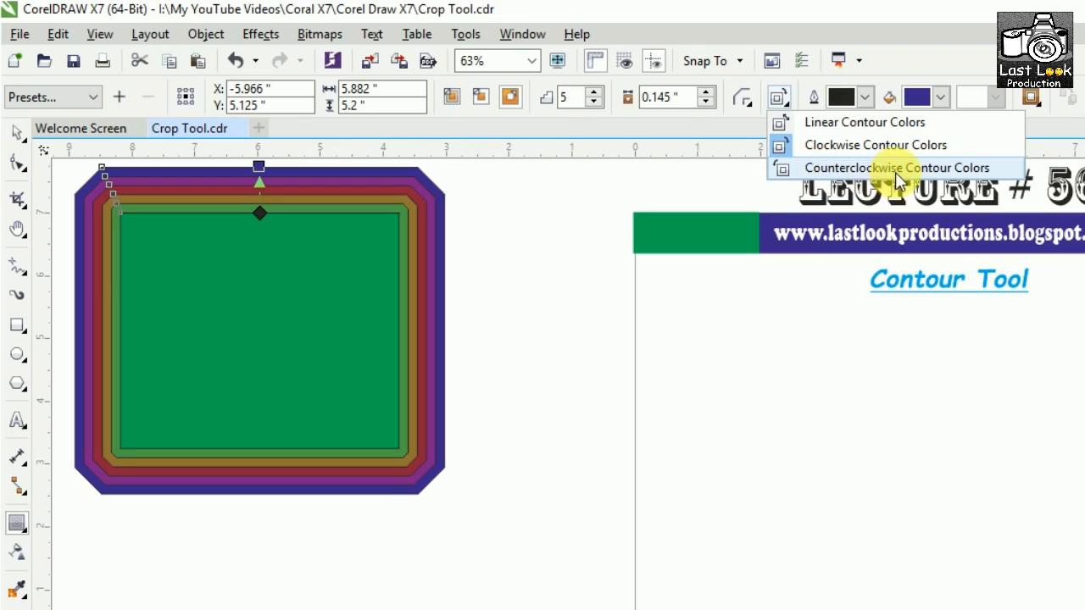
left_click(852, 170)
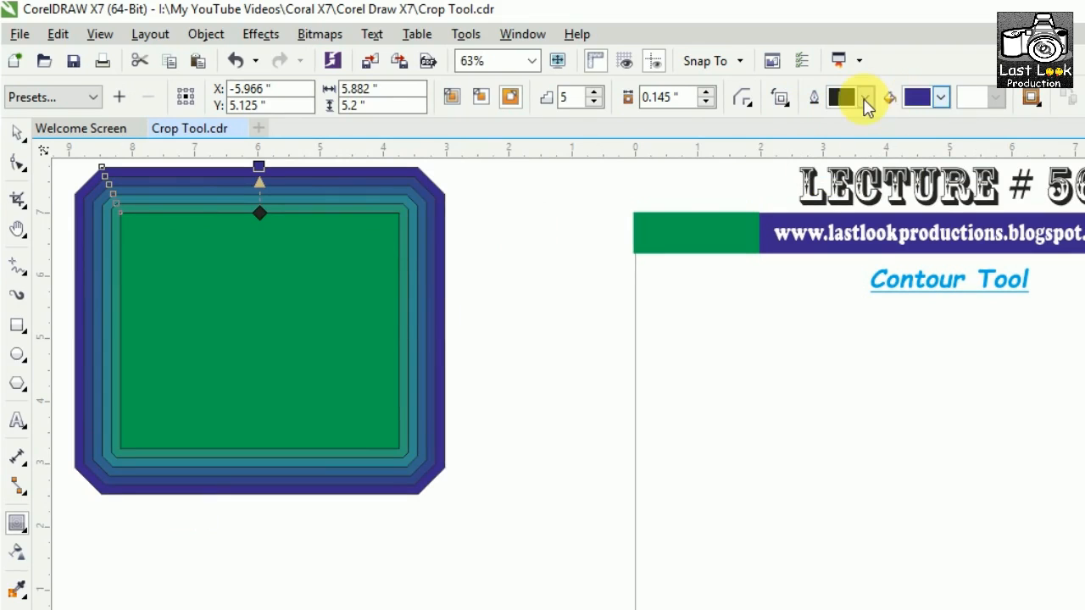
Try a light blue contour outline, and set the outline color to purple and the contour's fill color to yellow
left_click(864, 98)
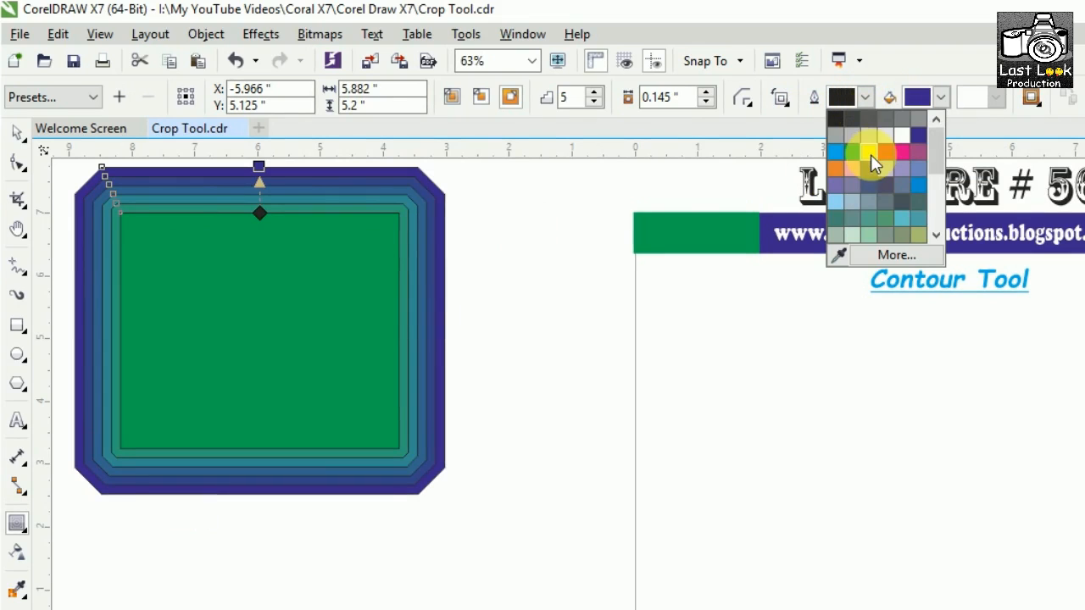
left_click(836, 151)
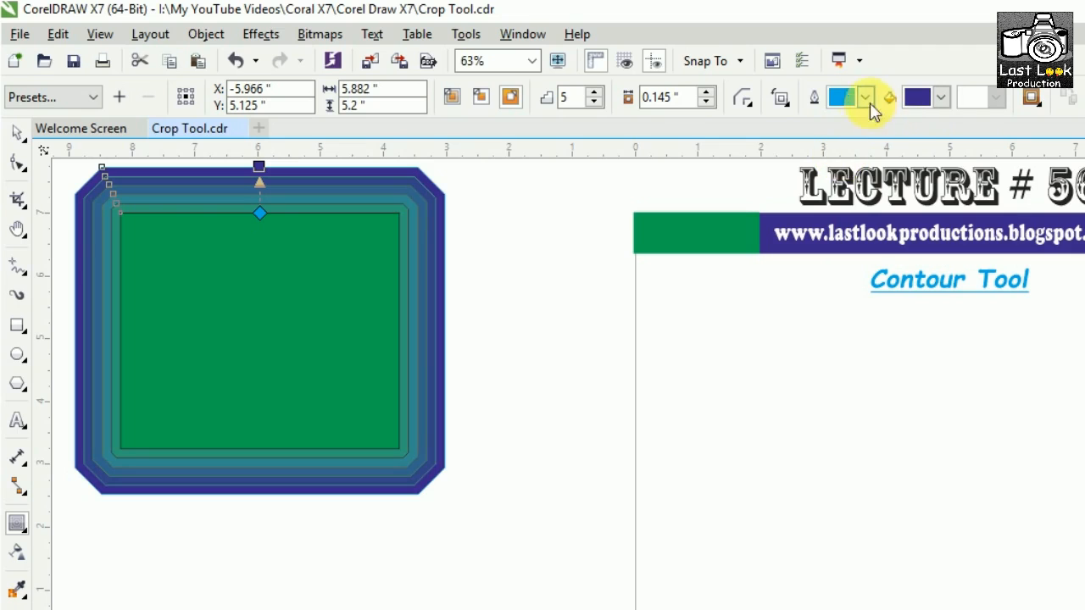
left_click(866, 98)
left_click_drag(935, 146, 940, 205)
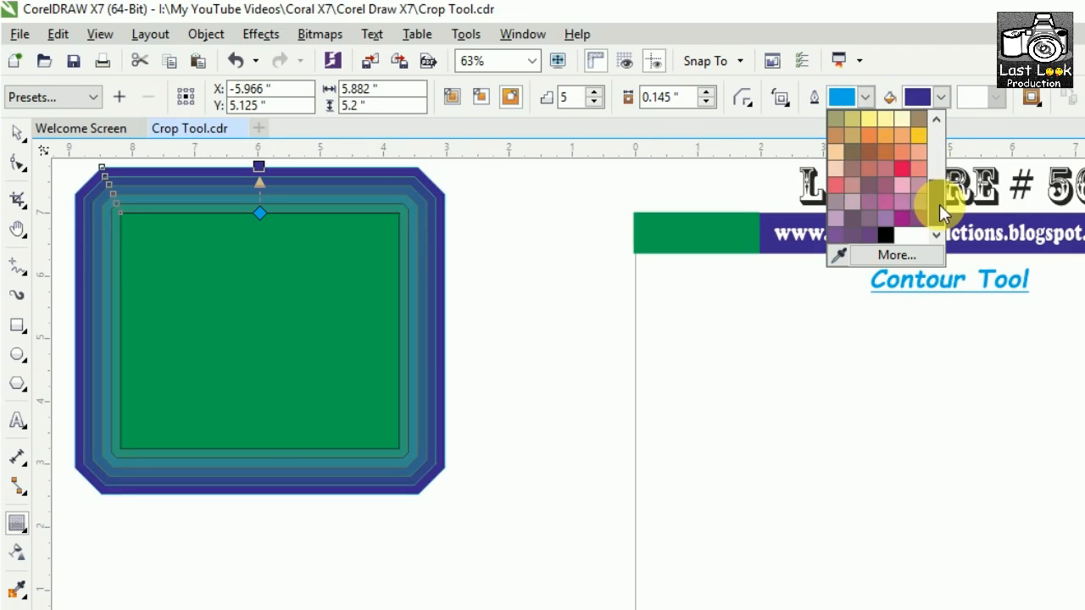
left_click(904, 218)
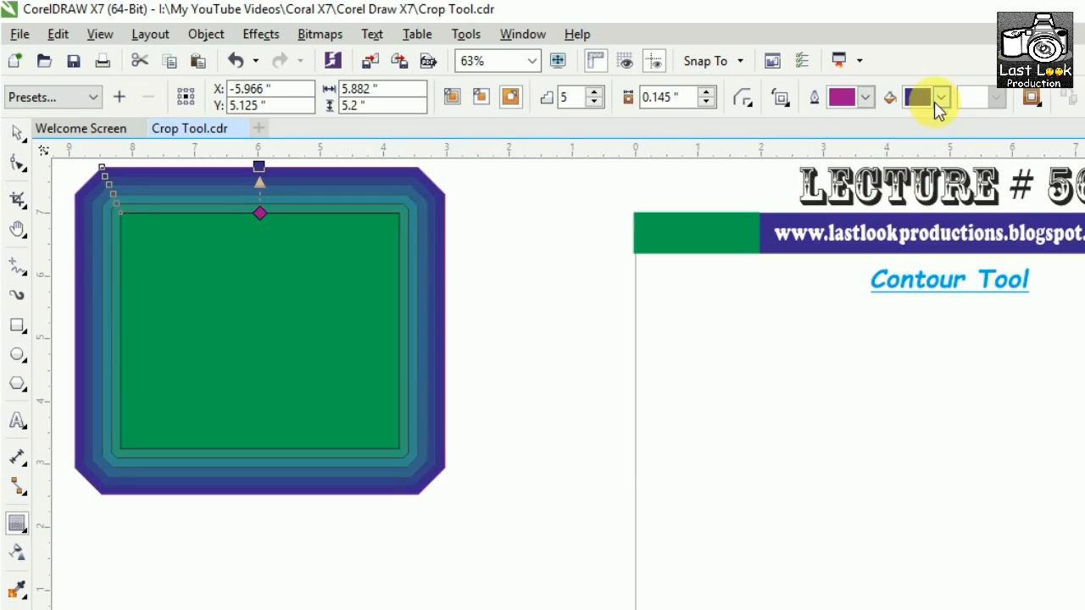
left_click(935, 101)
left_click(940, 141)
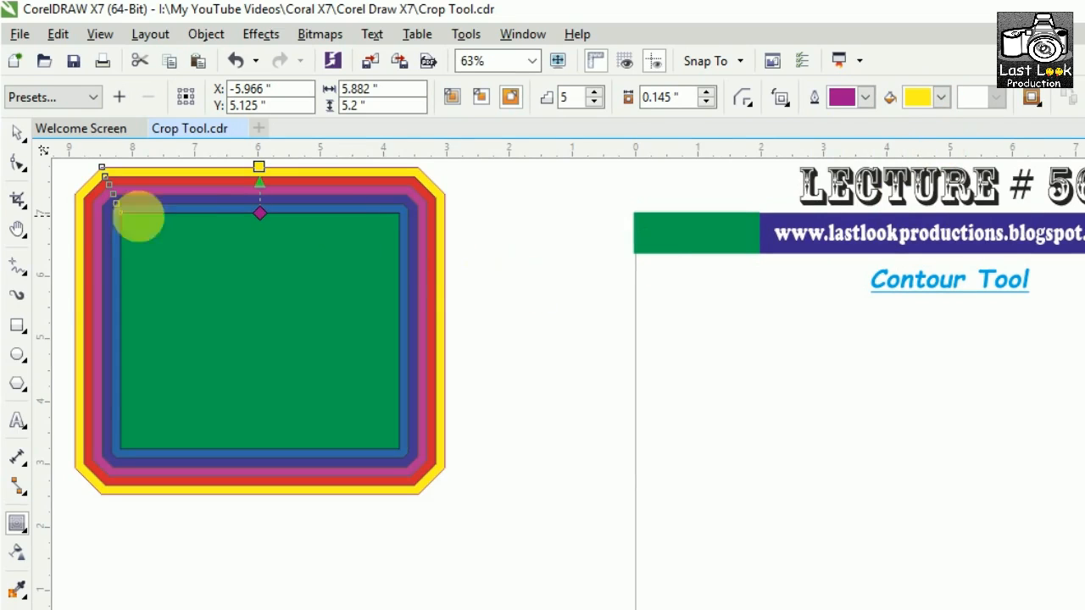
Try clockwise and linear contour colors with the yellow fill, and return to counterclockwise contour colors
left_click(782, 99)
left_click(782, 146)
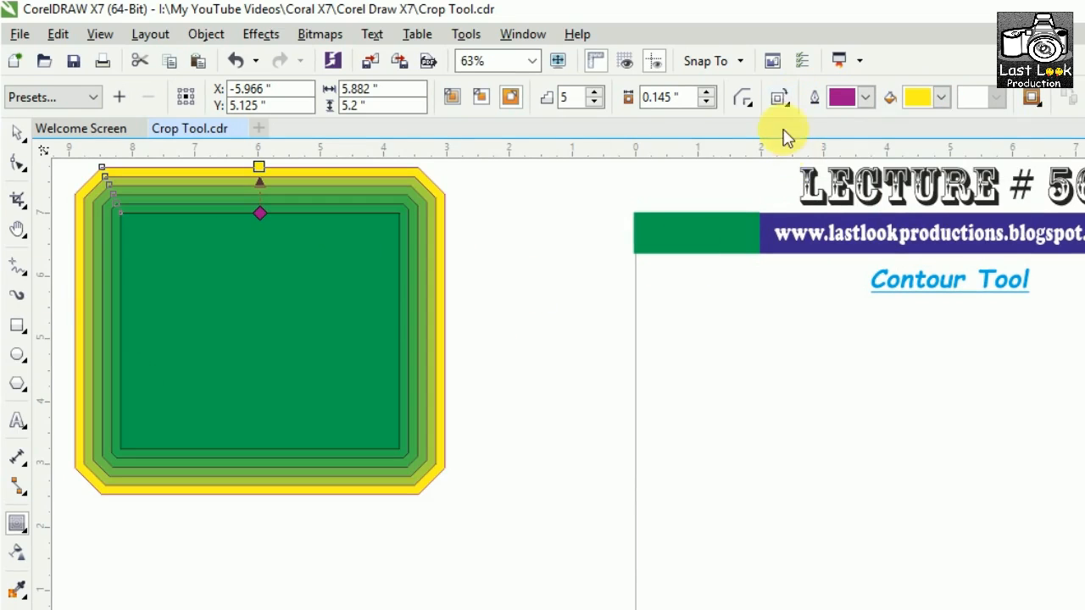
left_click(779, 98)
left_click(807, 124)
left_click(780, 99)
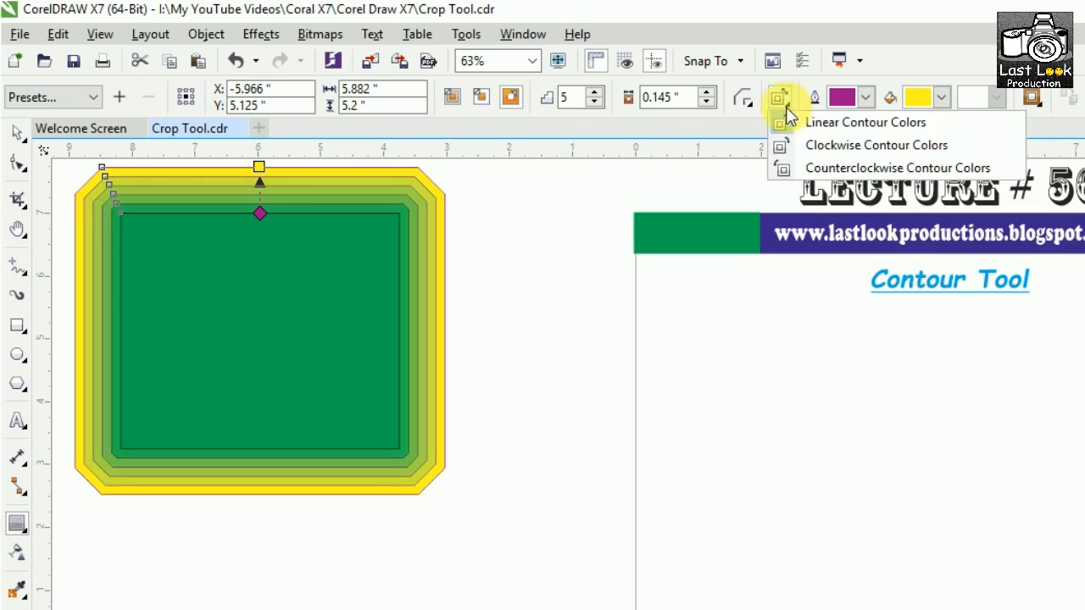
left_click(788, 168)
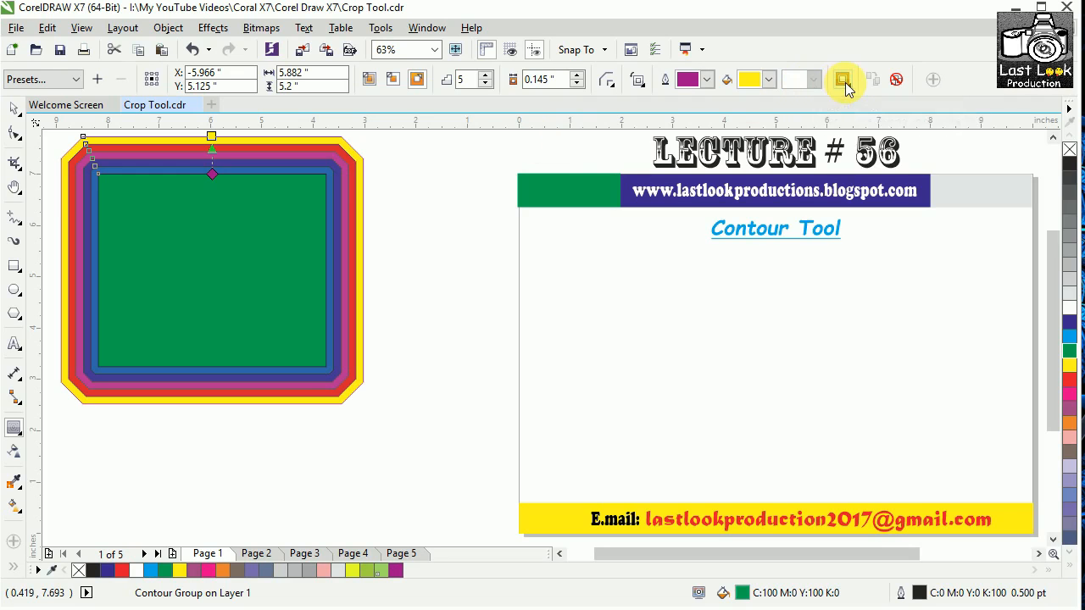
Try different linked object and color accelerations on the contour, and return them close to the middle
left_click(843, 81)
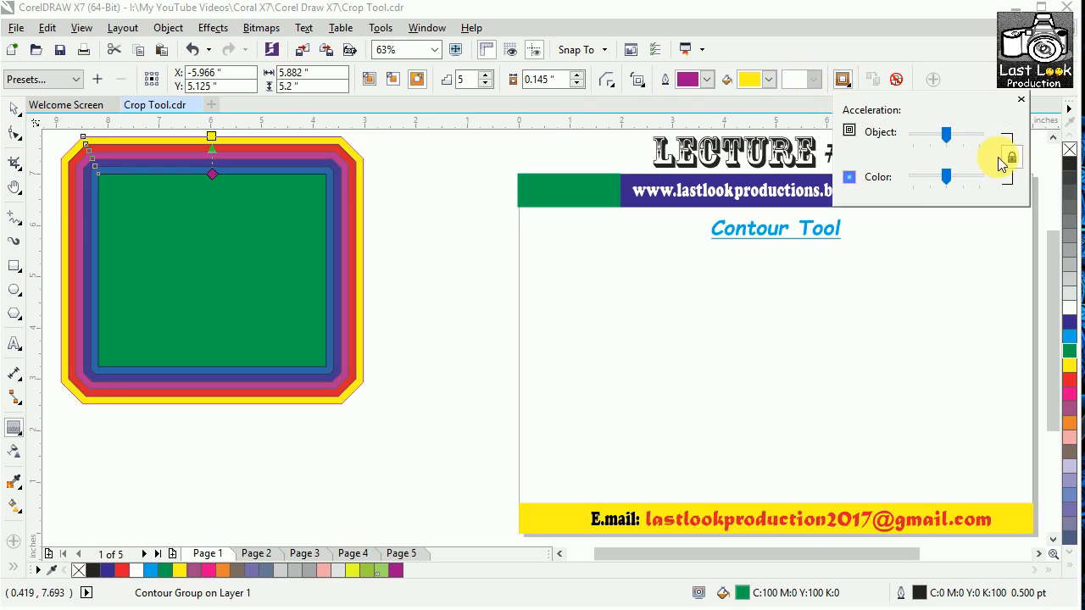
left_click(930, 131)
left_click_drag(930, 132, 964, 131)
left_click_drag(951, 132, 949, 132)
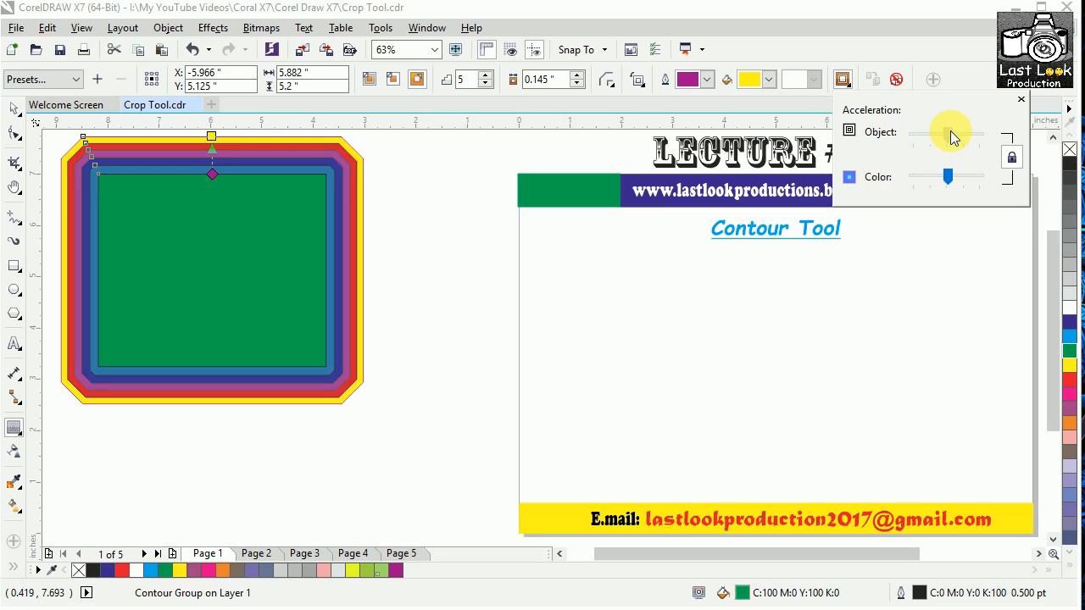
Unlink the contour's accelerations, lower the object acceleration and raise the color acceleration to nearly its maximum
left_click(1012, 156)
mouse_move(931, 132)
left_mouse_down()
mouse_move(974, 134)
mouse_move(919, 134)
mouse_move(931, 133)
left_mouse_up()
left_click(1011, 157)
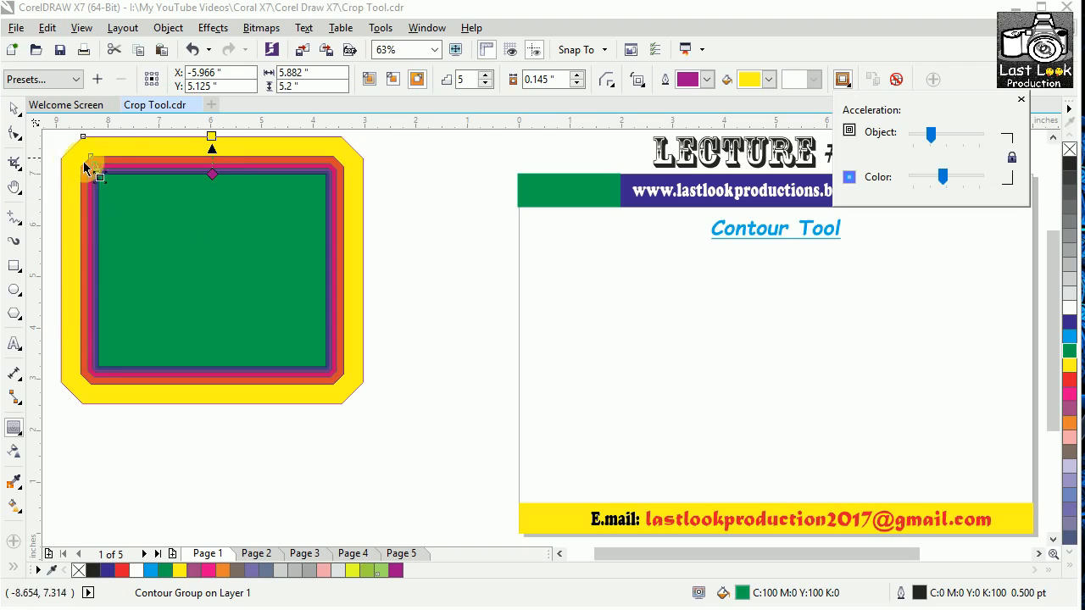
left_click_drag(932, 178, 976, 177)
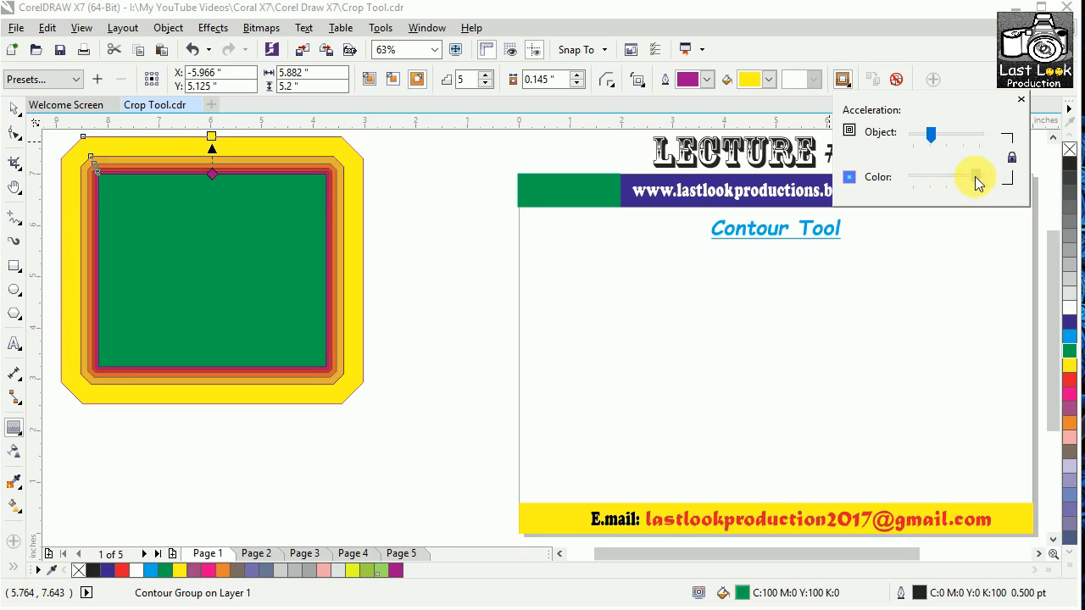
Raise the contour's object acceleration to nearly its maximum and relink it with the color acceleration
left_click_drag(932, 136, 969, 133)
left_click(1011, 156)
left_click(1021, 100)
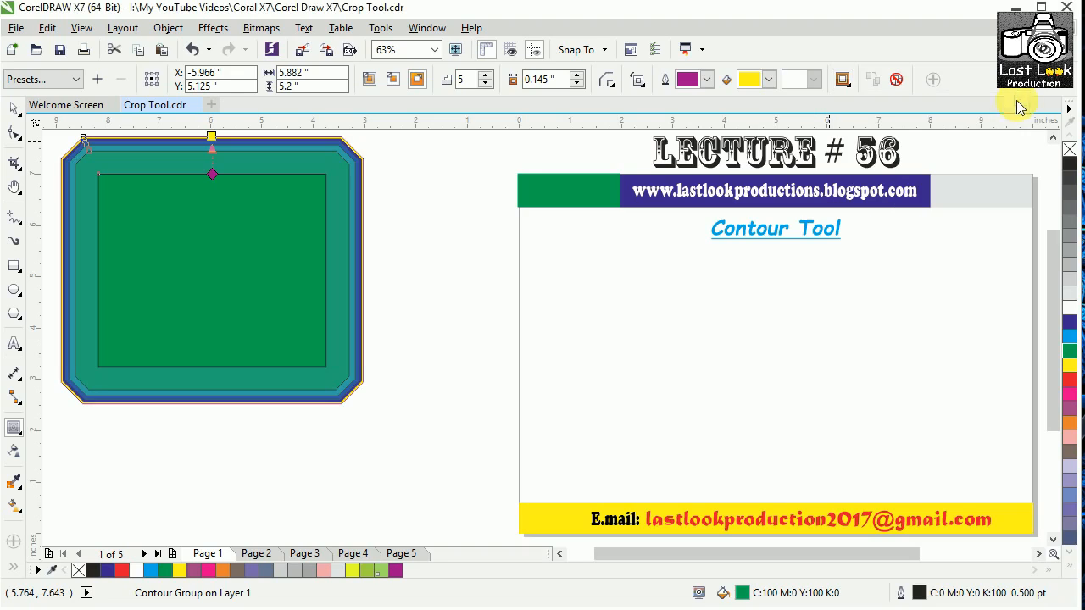
Place a copy of the contoured rectangle at about X -2.809, Y 4.6 inches and fill it yellow
left_click(201, 178)
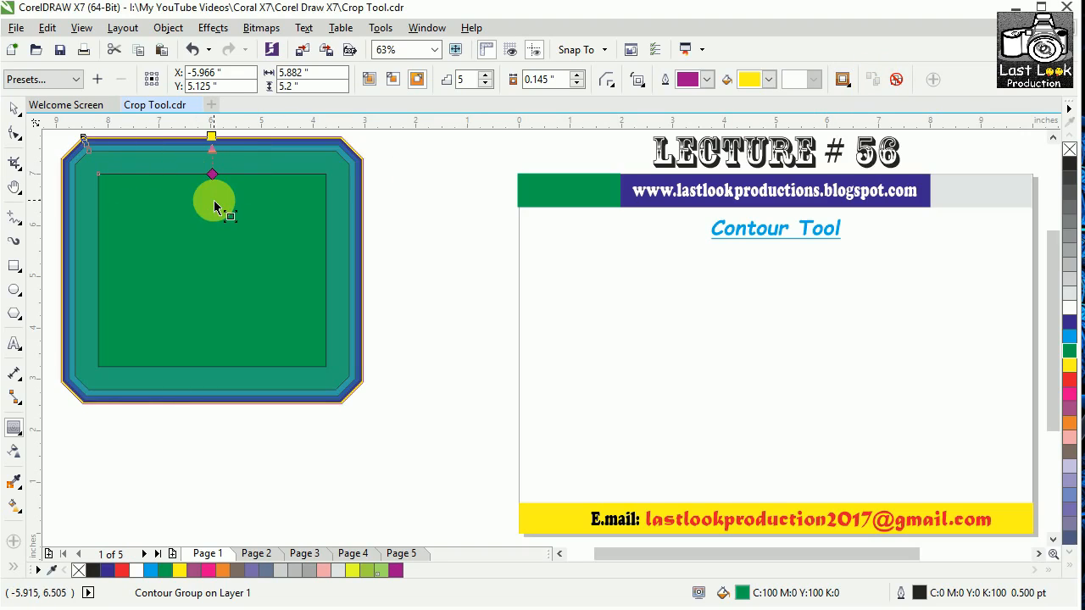
left_click(13, 111)
left_click_drag(170, 212, 347, 253)
left_click(1071, 365)
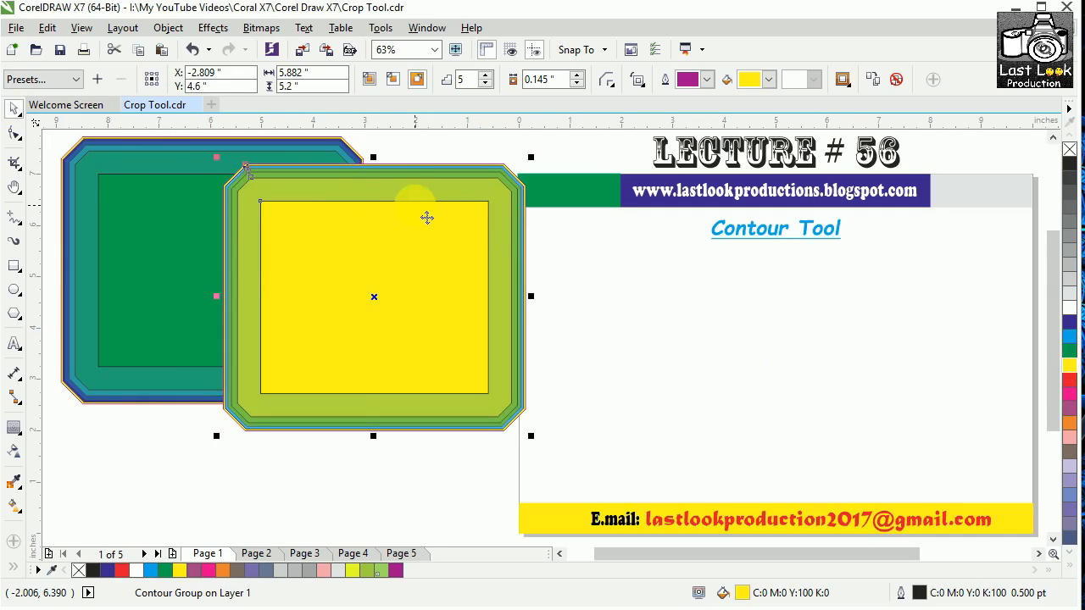
Try to copy the green rectangle's contour properties onto the yellow copy
left_click(873, 84)
left_click(162, 257)
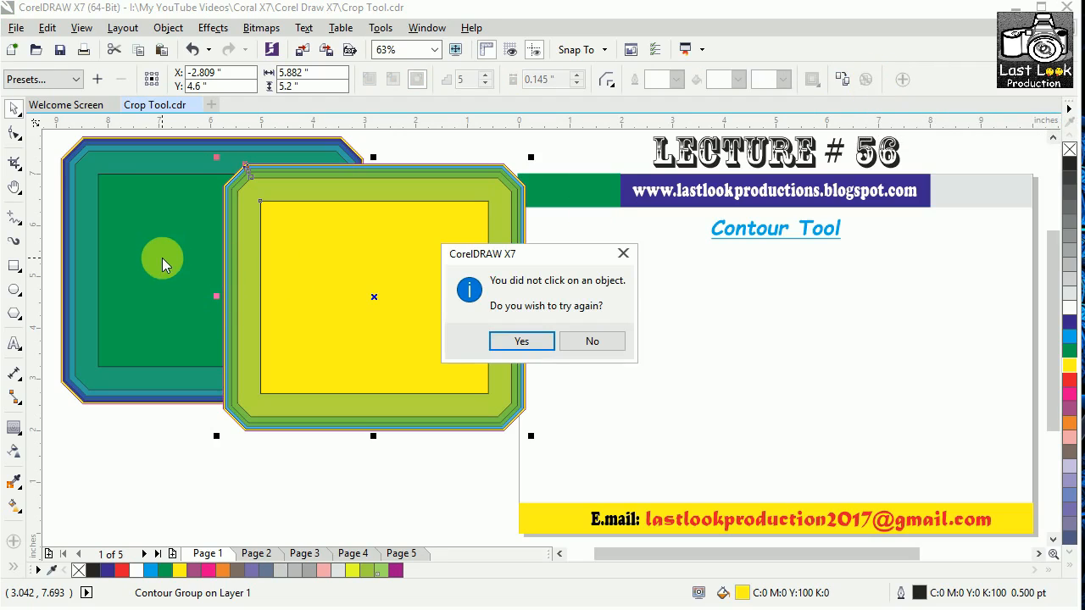
left_click(516, 341)
left_click(148, 259)
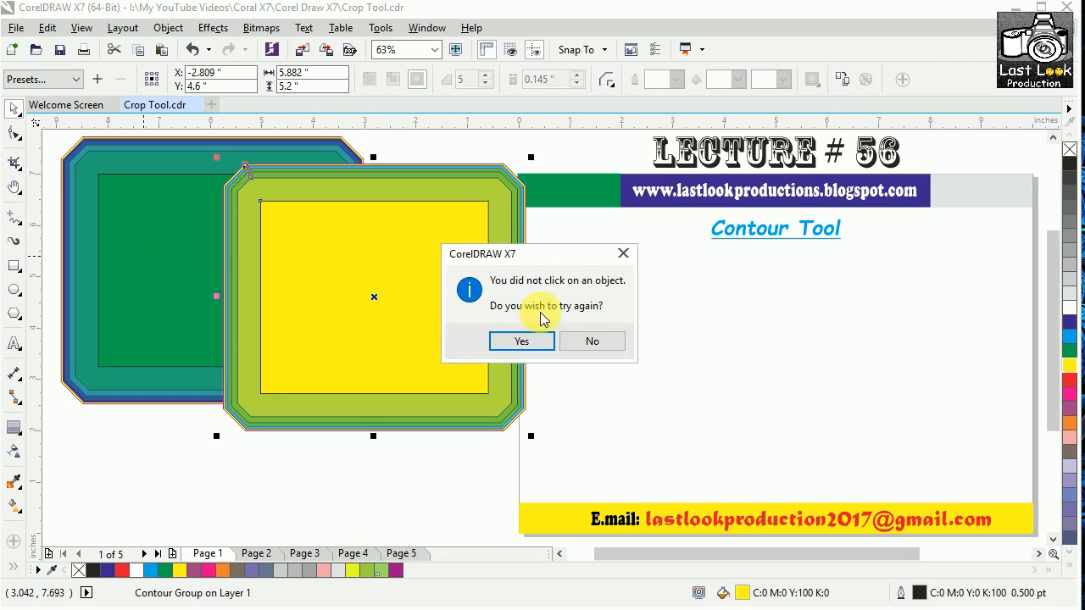
left_click(592, 342)
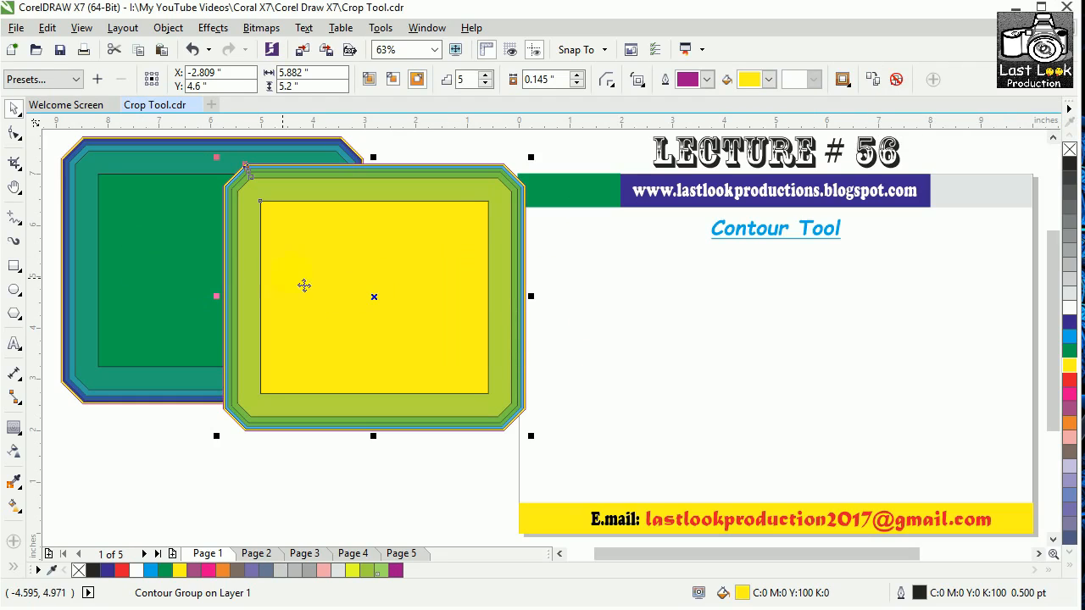
Delete the yellow copy of the contoured rectangle
left_click(412, 268)
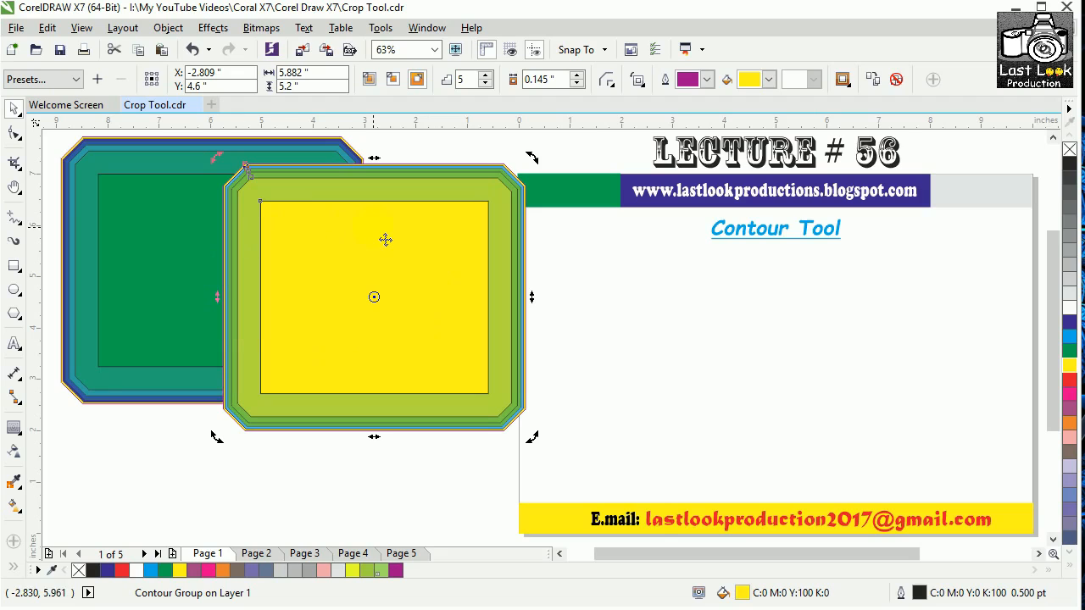
left_click(142, 223)
left_click(382, 283)
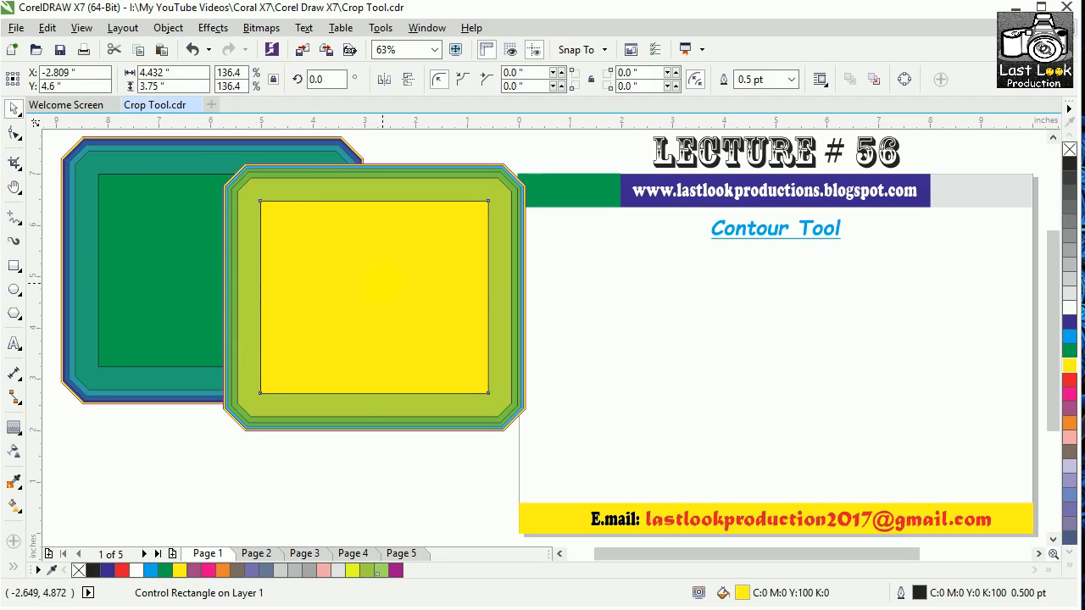
left_click_drag(566, 152, 184, 449)
key("Delete")
Clear the contour from the green rectangle and fill the plain rectangle yellow
left_click(259, 254)
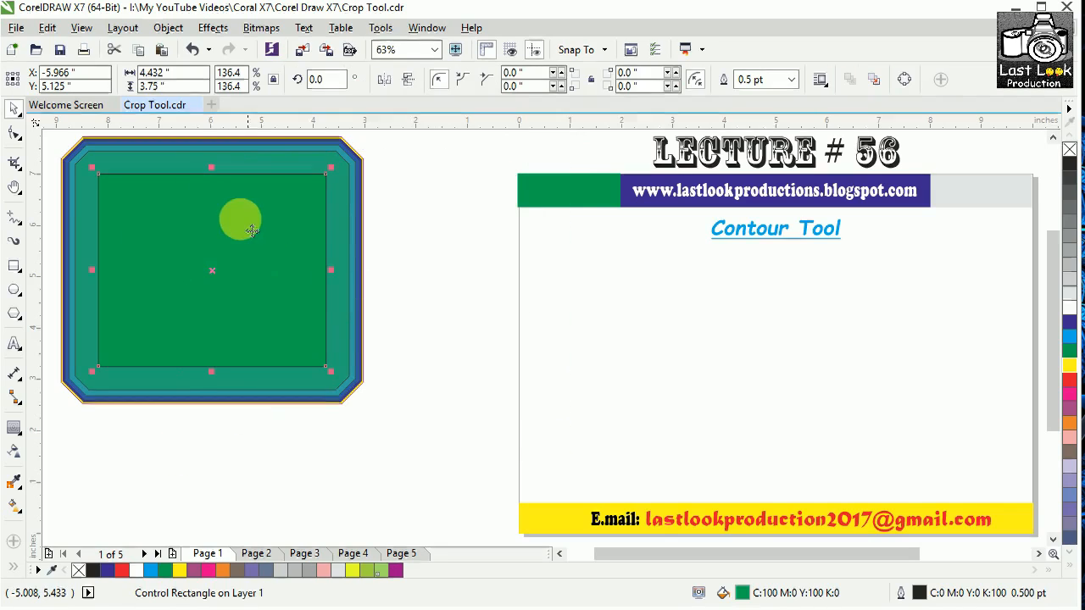
left_click_drag(431, 145, 150, 430)
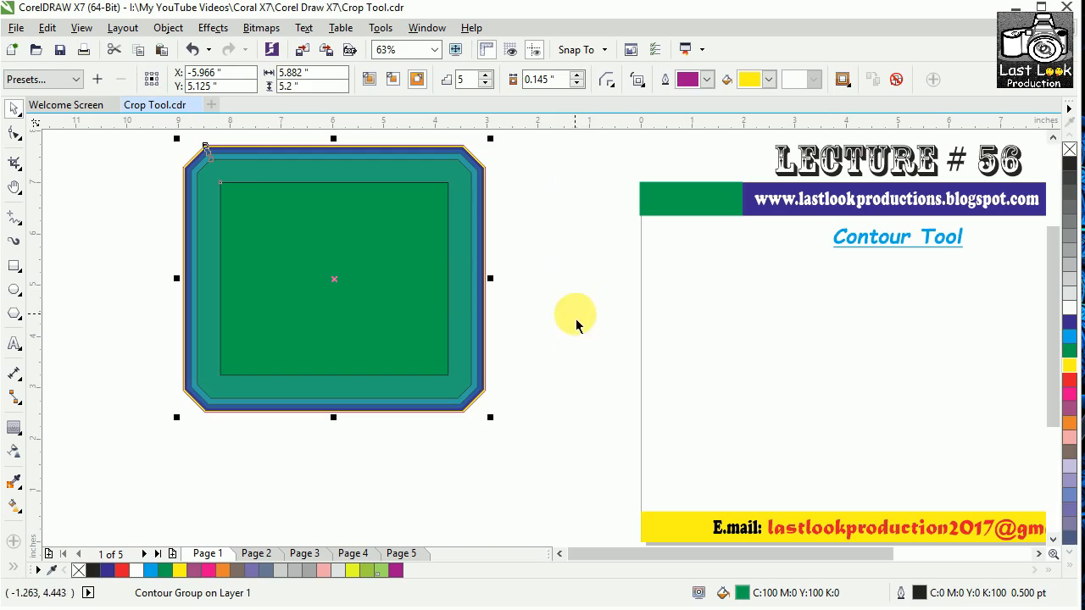
scroll(680, 550, "right", 1)
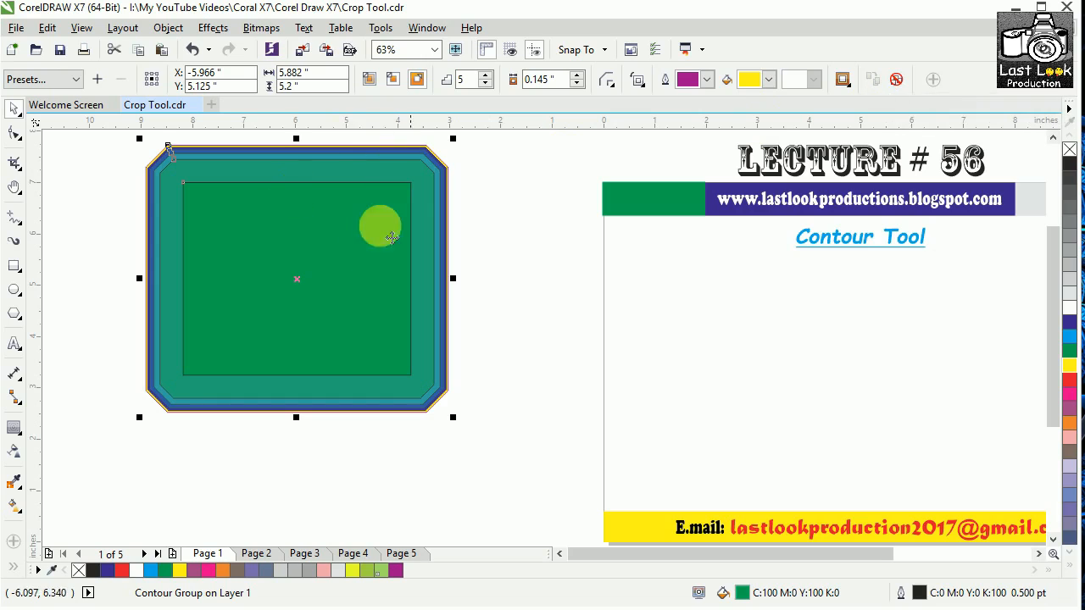
left_click(897, 80)
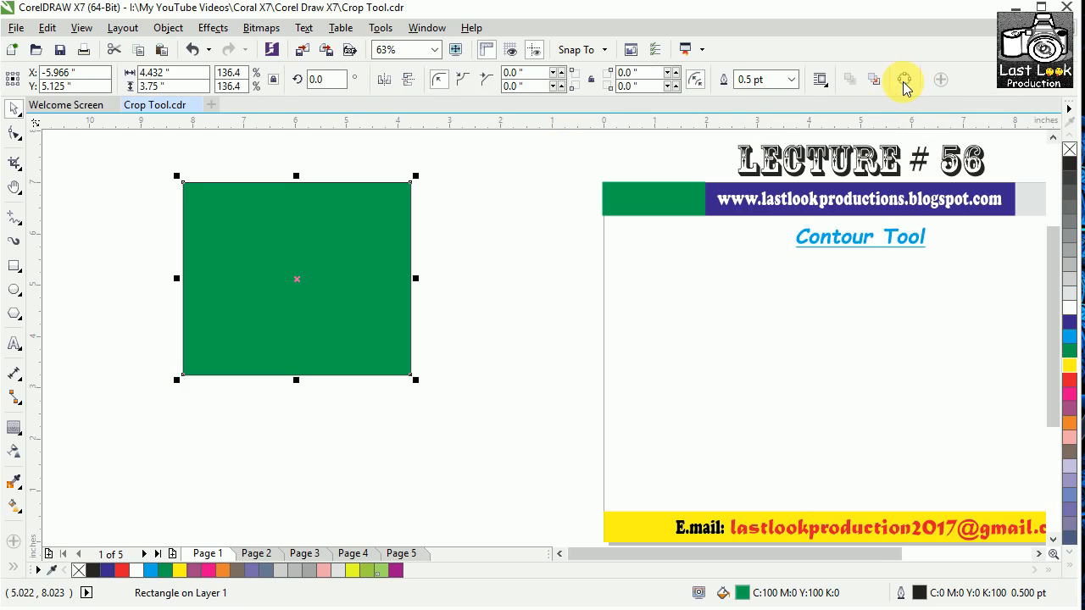
left_click(1070, 365)
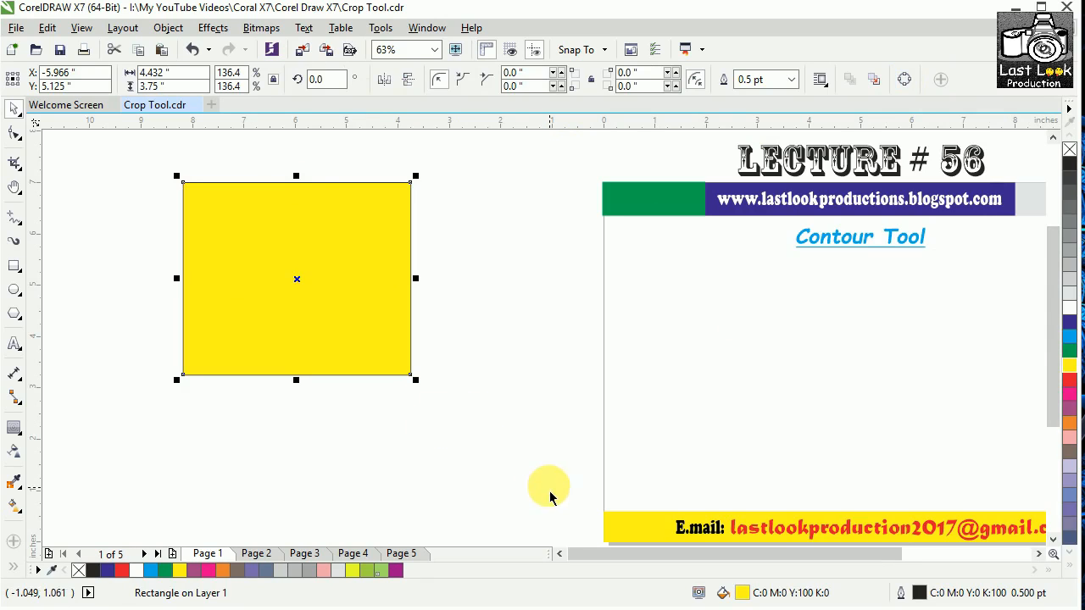
Delete the yellow rectangle beside the page
key("h")
left_click_drag(535, 443, 412, 429)
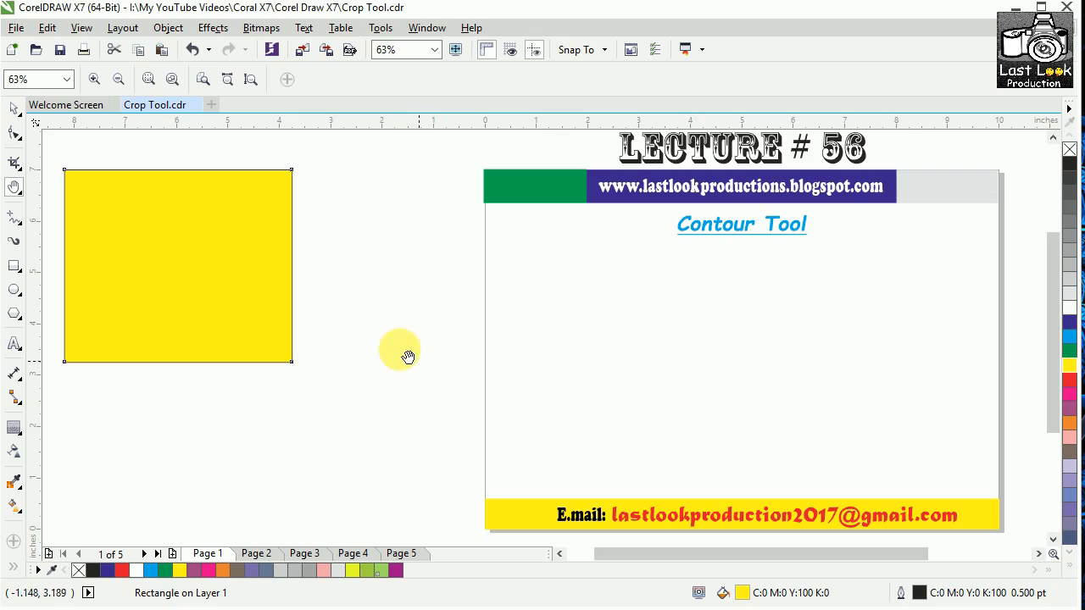
left_click(13, 109)
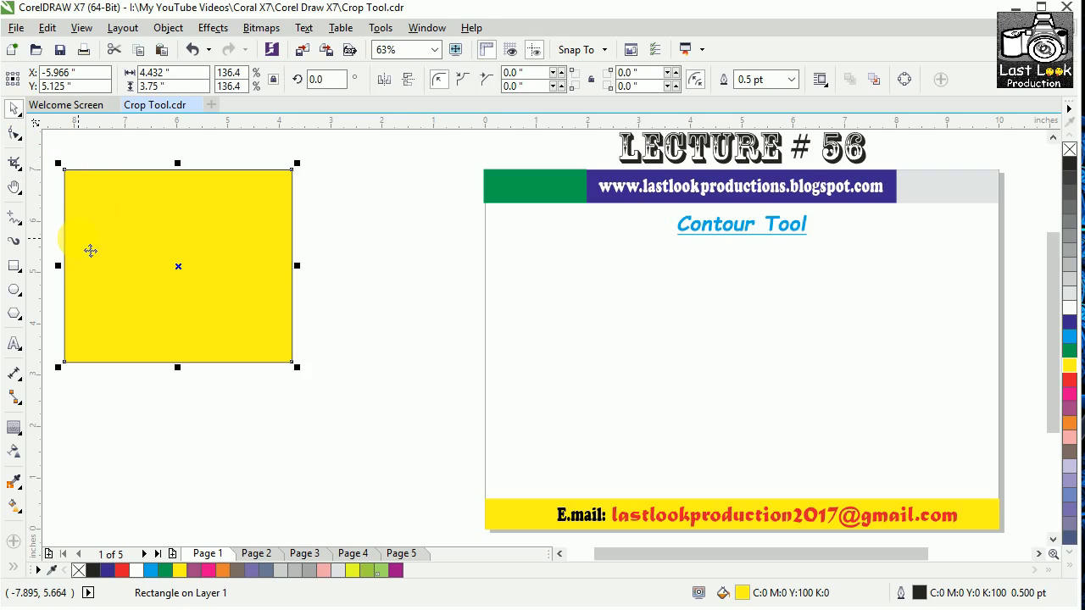
key("Delete")
Add a line of artistic text with a person's full name in Comic Sans MS in the empty area beside the page
left_click(13, 343)
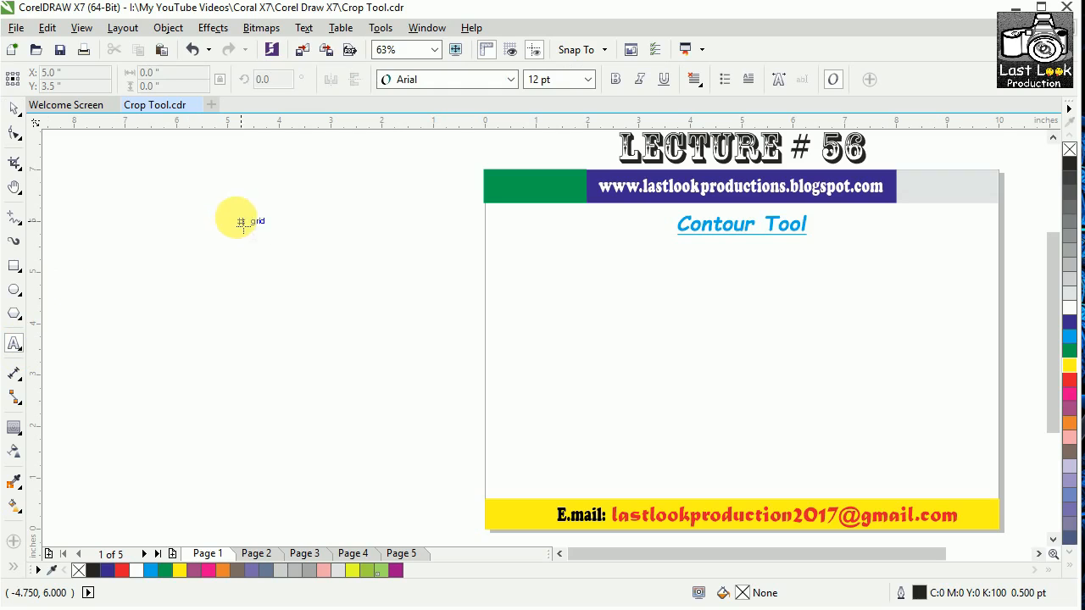
left_click(267, 219)
type("www")
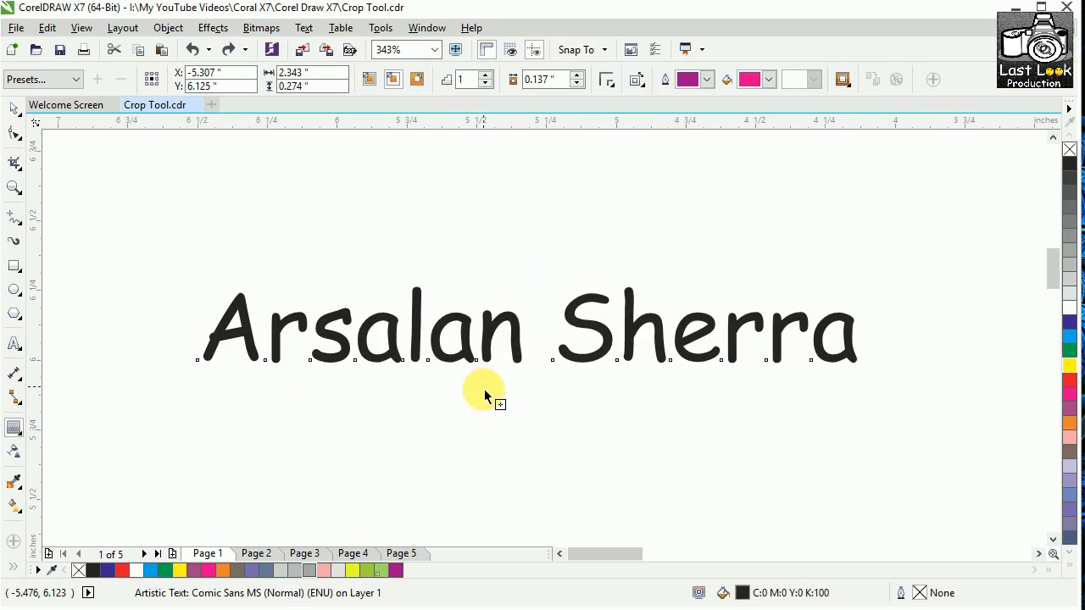
Apply a one-step outside contour to the name text with an offset of about 0.075 inches
left_click_drag(484, 389, 484, 413)
left_click(582, 338)
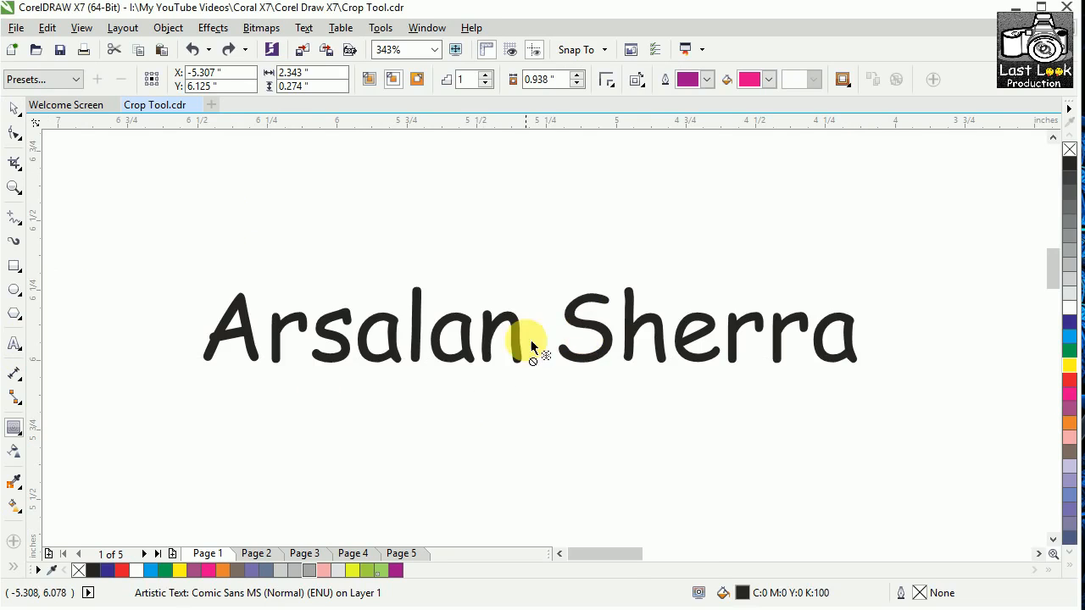
left_click_drag(531, 348, 519, 407)
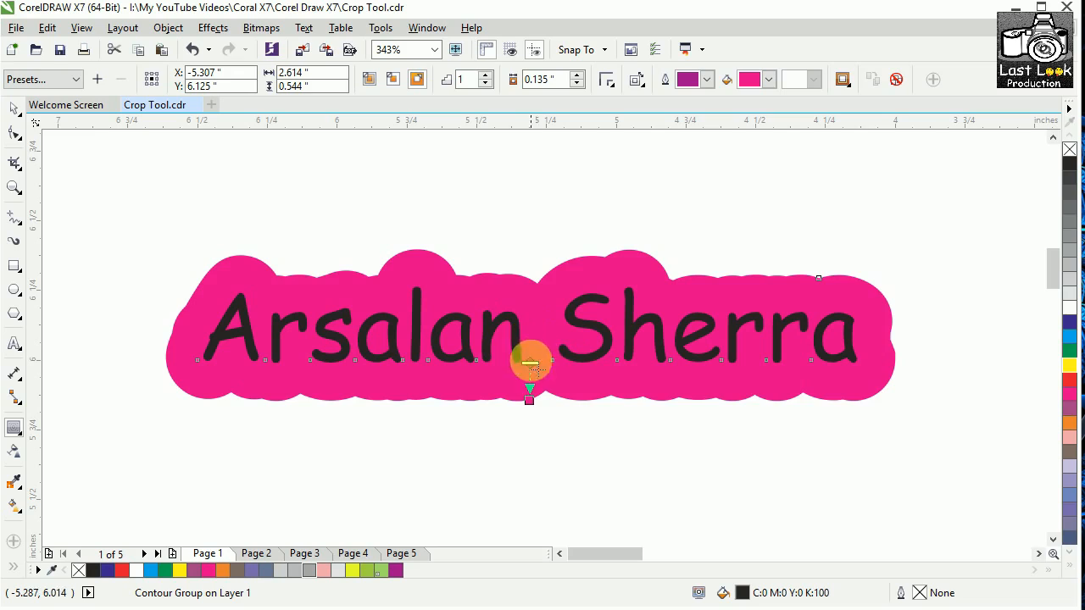
left_click_drag(526, 400, 527, 382)
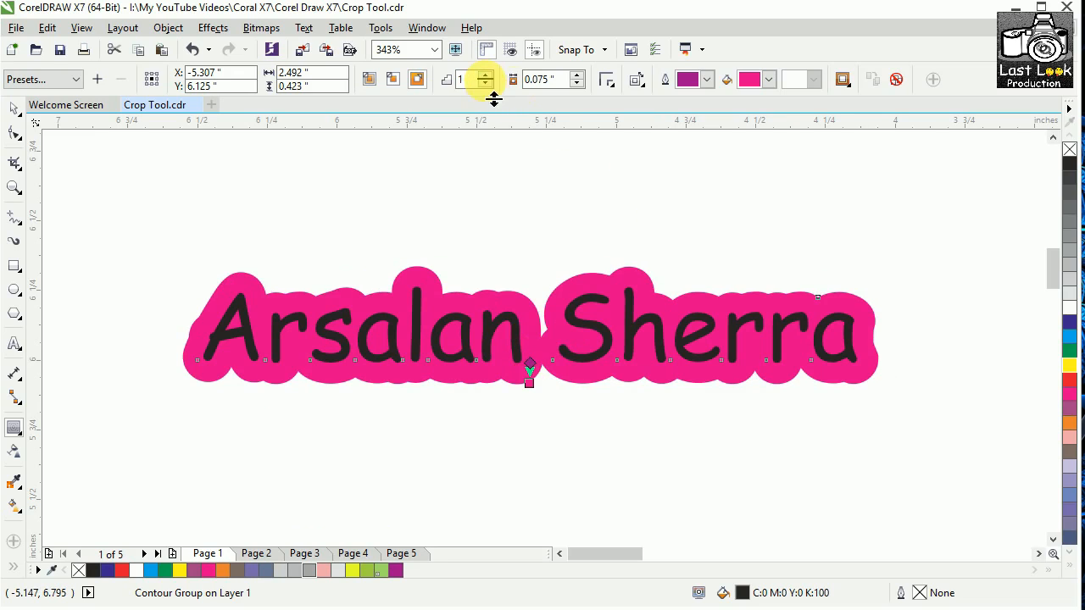
Reduce the contour offset of the name text to 0.015 inches
left_click(578, 84)
left_click(577, 84)
left_click(577, 84)
left_click(577, 84)
left_click(578, 84)
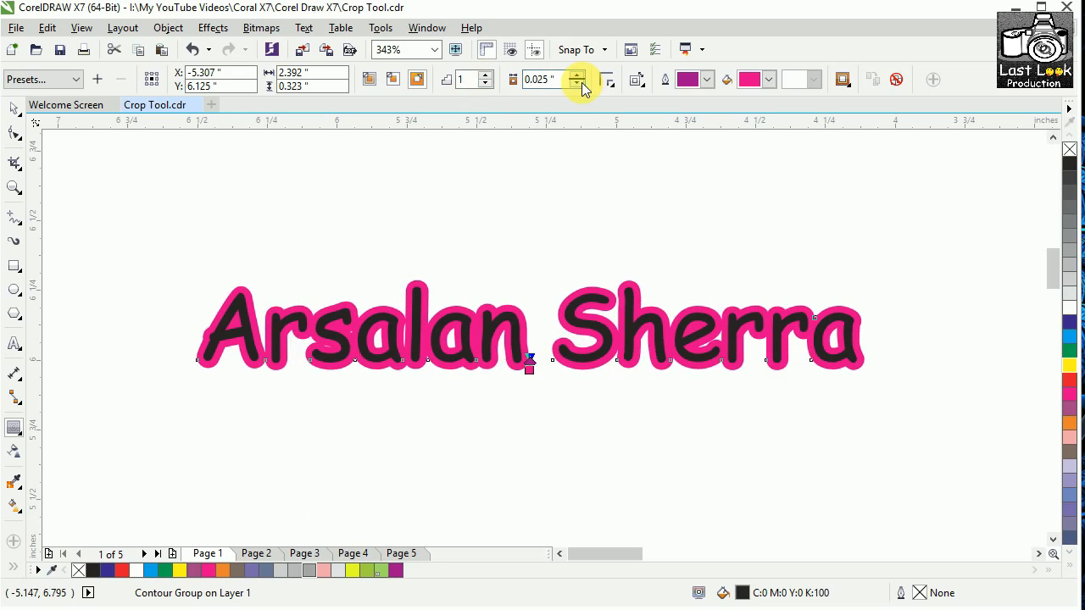
left_click(579, 84)
Set the text contour's outline color to yellow and its fill color to green, and deselect the text
left_click(712, 80)
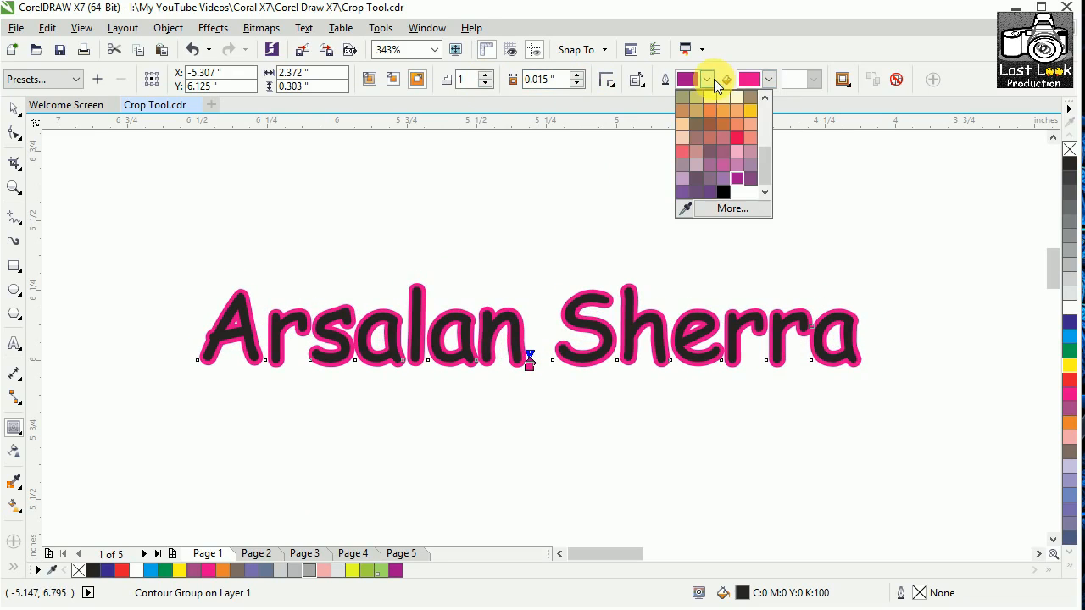
left_click_drag(765, 157, 755, 102)
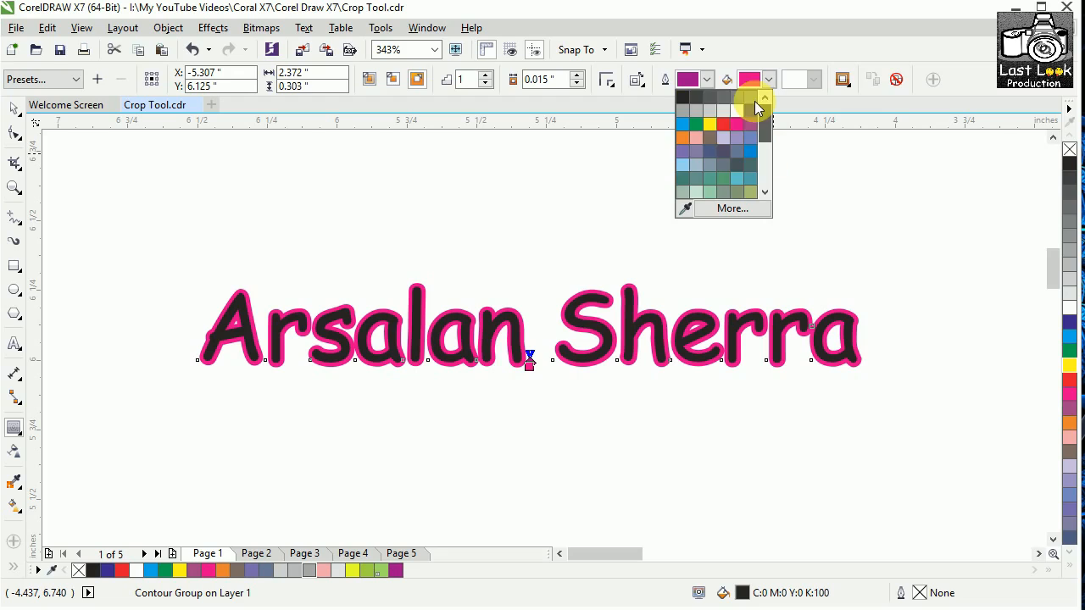
left_click(710, 127)
left_click(767, 79)
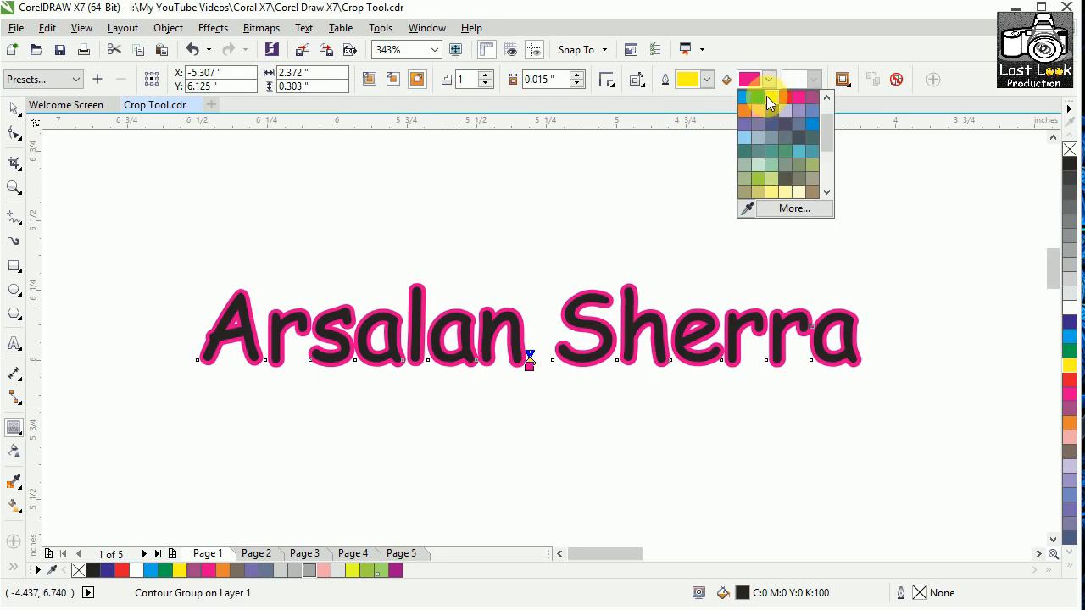
left_click(757, 98)
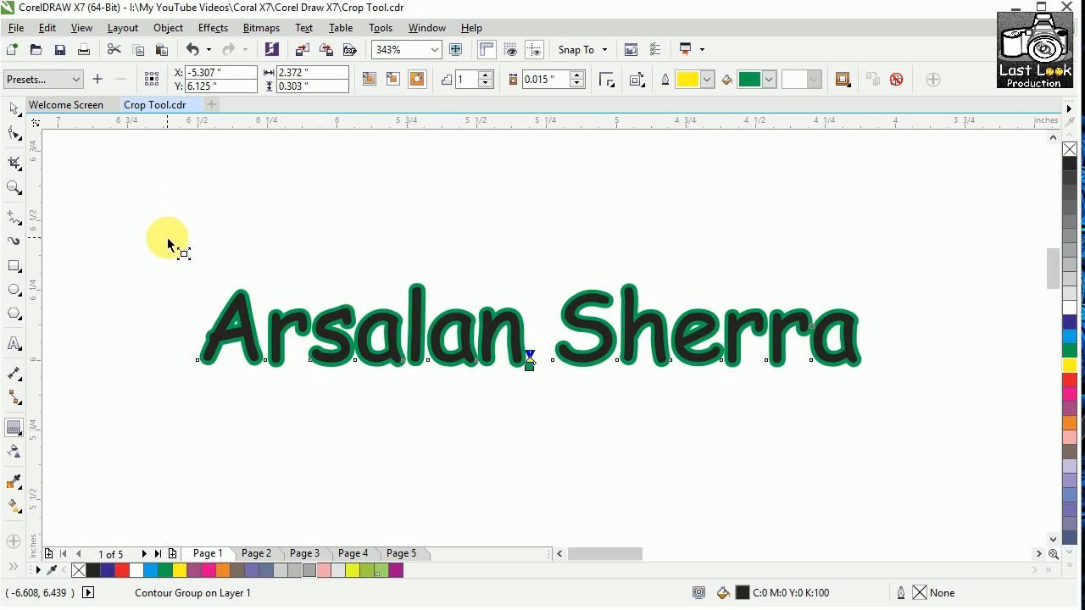
scroll(167, 244, "down", 5)
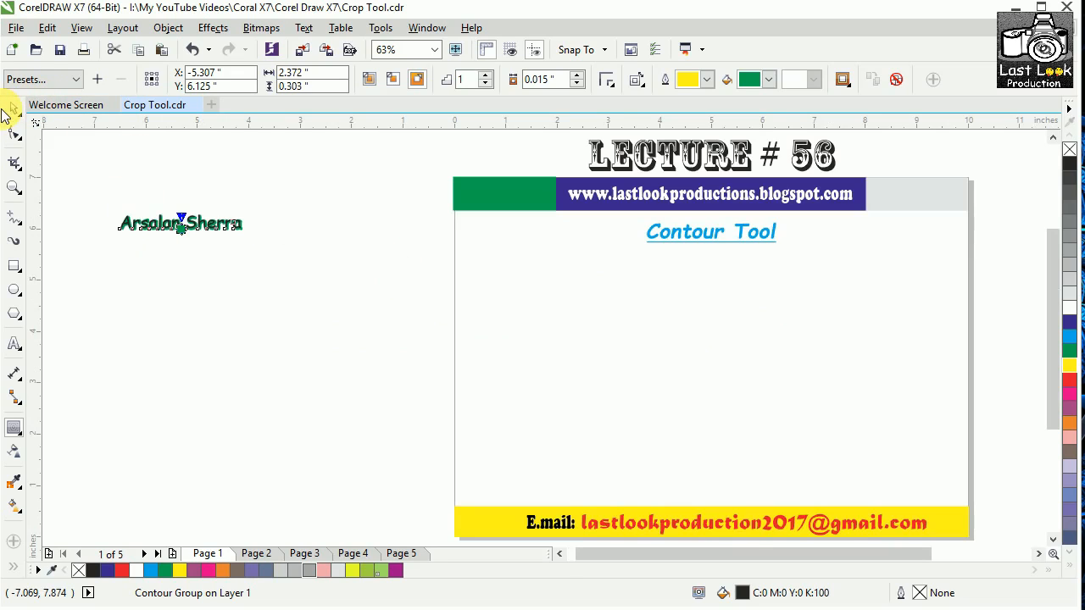
left_click(16, 111)
left_click(125, 297)
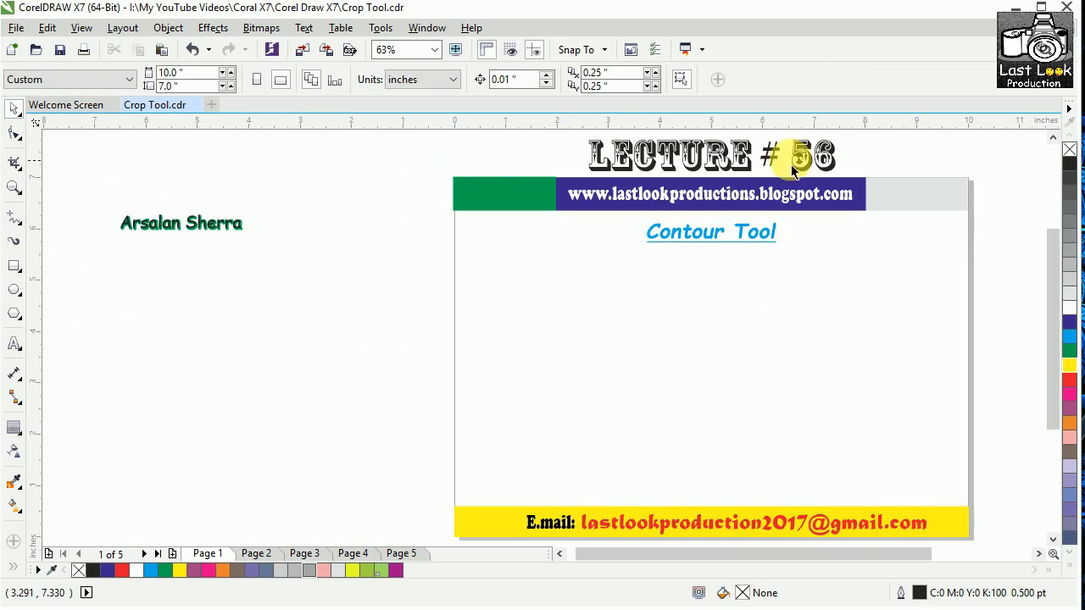